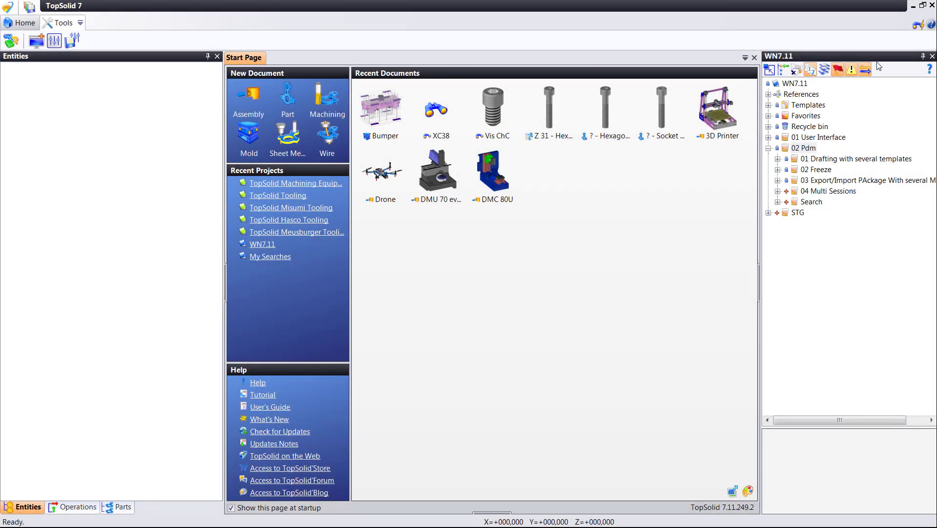
# Run a quick search for "drone" and inspect the found assembly in the 3D preview.
pyautogui.click(917, 25)
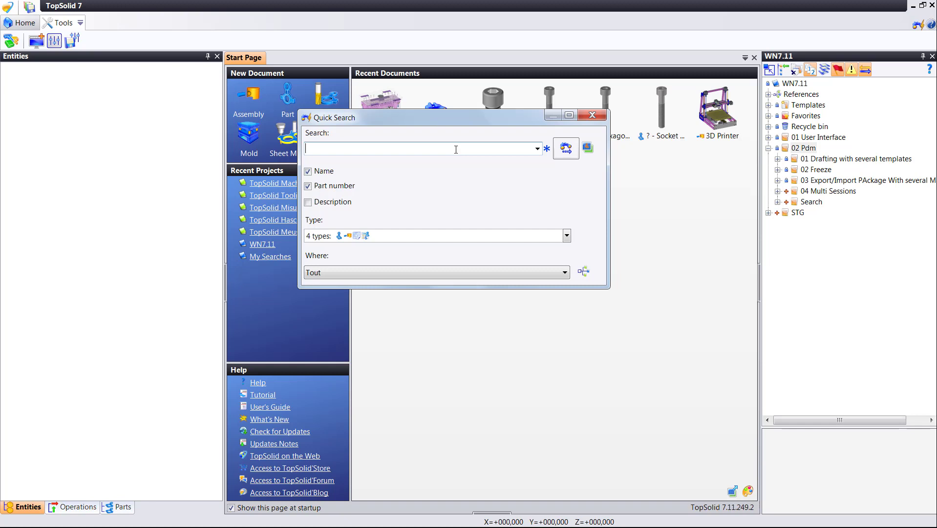
pyautogui.write('drone')
pyautogui.click(566, 148)
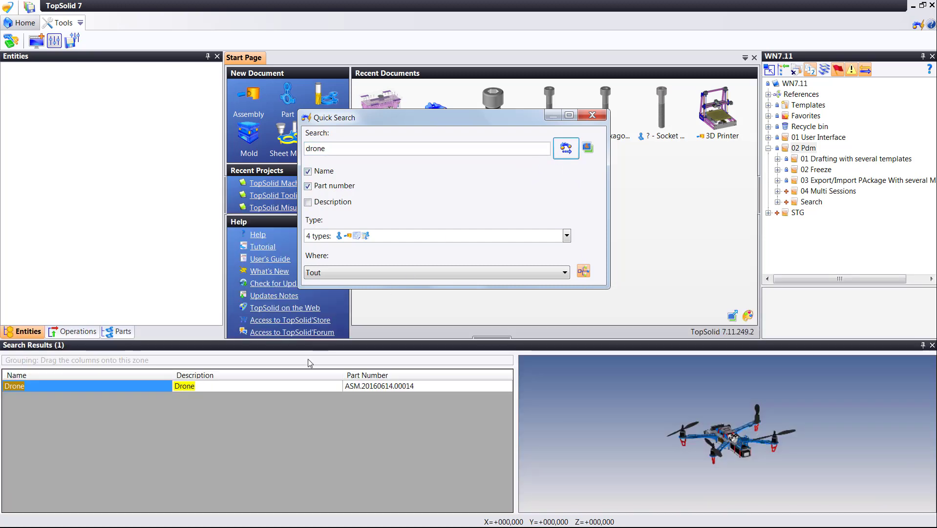
pyautogui.doubleClick(675, 431)
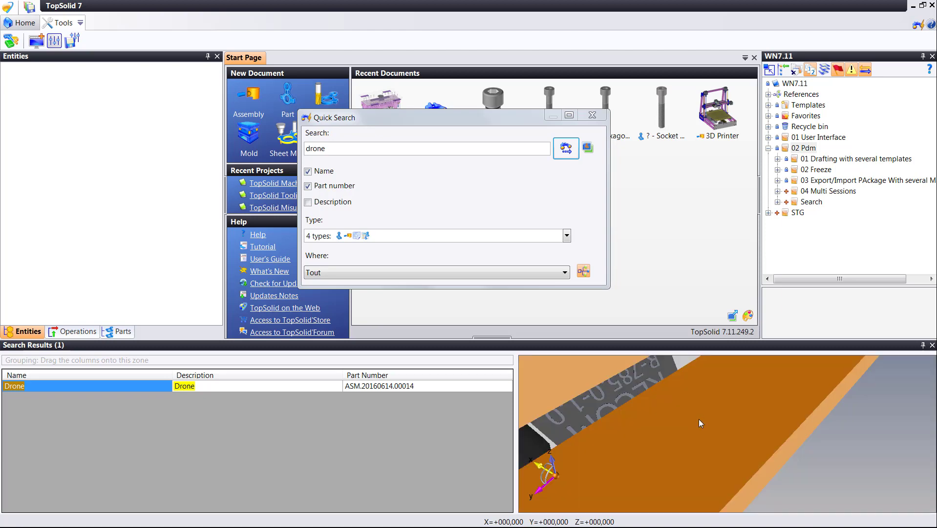
pyautogui.moveTo(702, 421); pyautogui.dragTo(680, 413, button='middle')
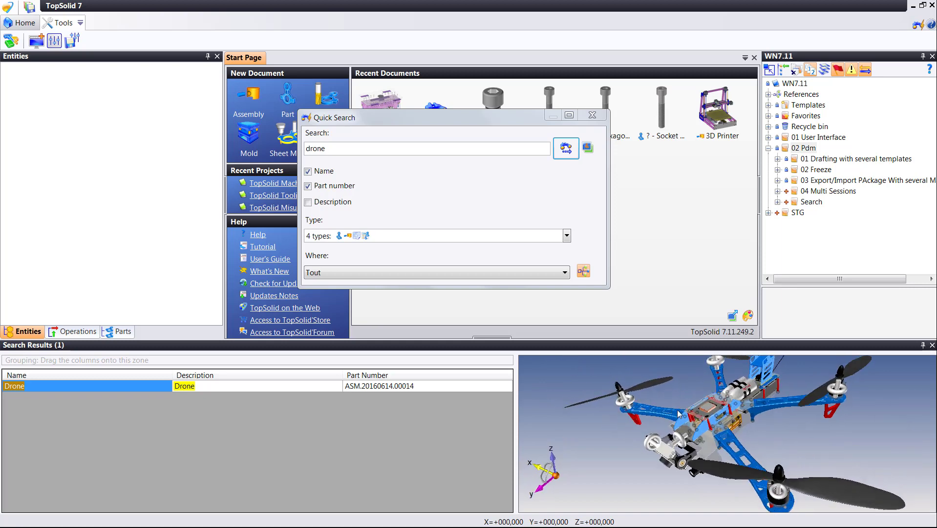
# Run a quick search for "slide" restricted to the Family document type.
pyautogui.click(422, 153)
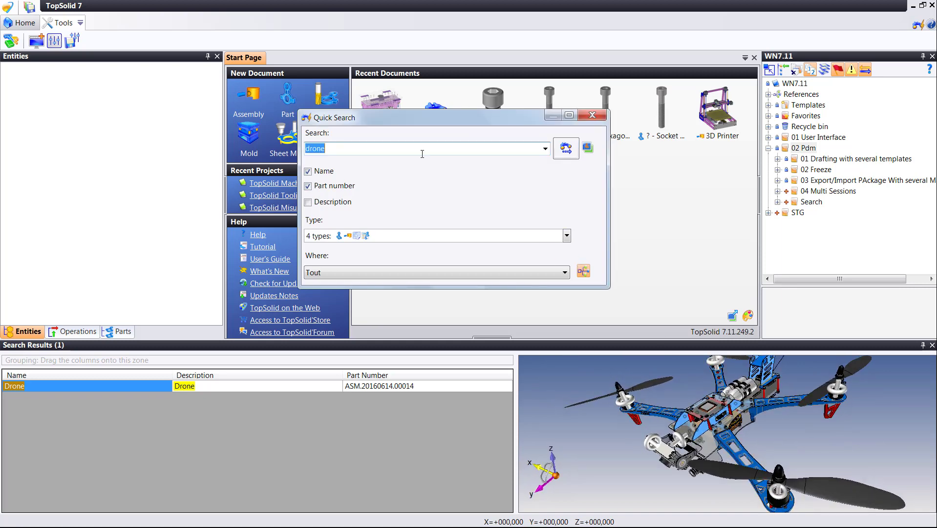
pyautogui.write('slide')
pyautogui.click(374, 235)
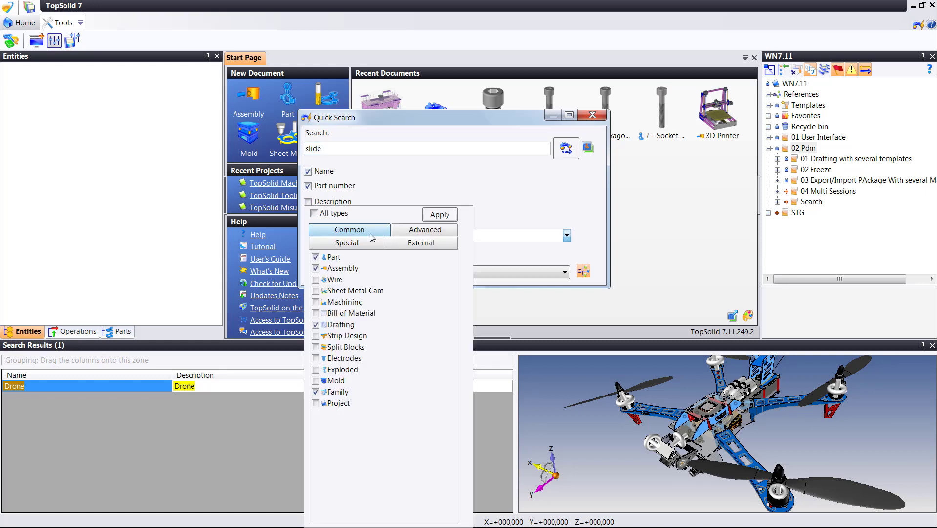
pyautogui.click(326, 215)
pyautogui.click(336, 391)
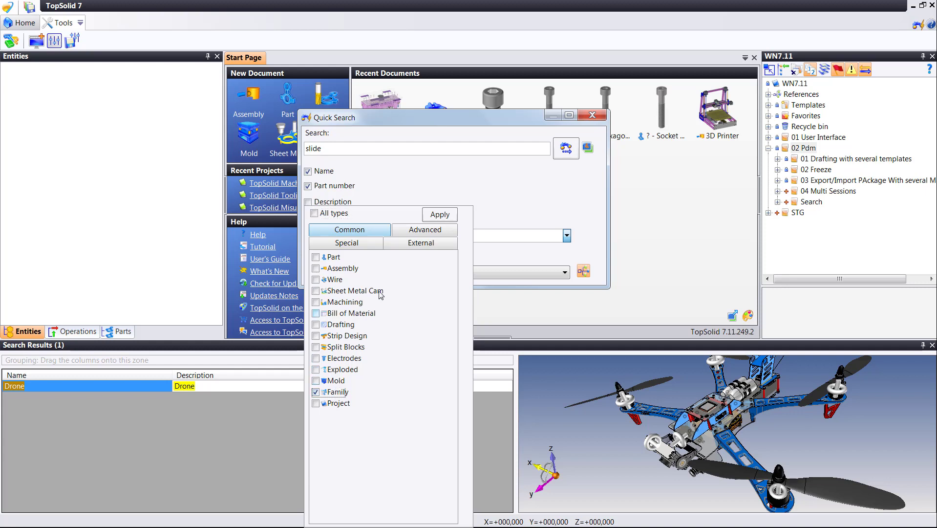
pyautogui.click(446, 217)
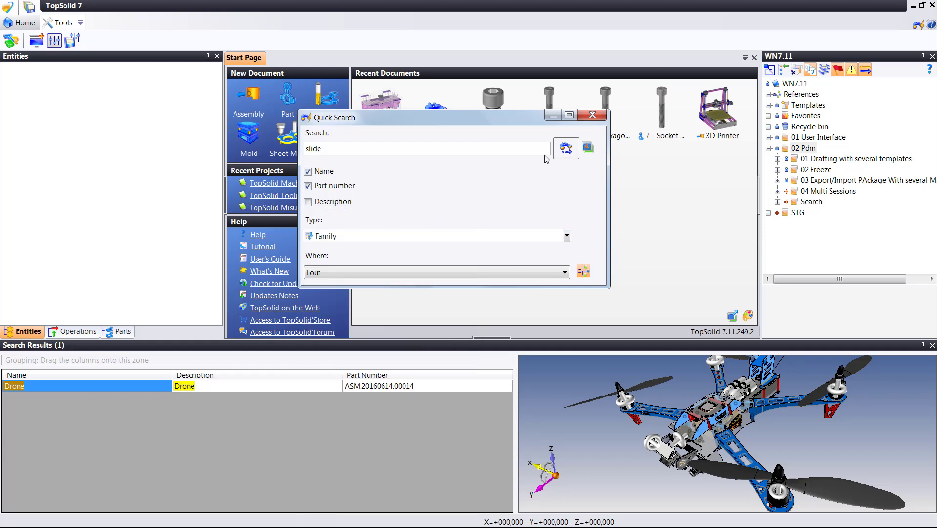
pyautogui.click(566, 148)
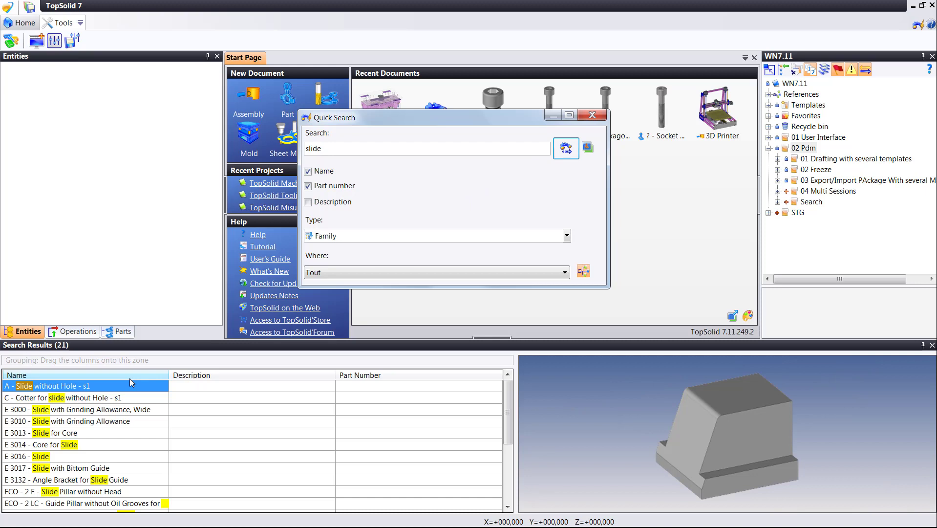
# Preview several of the slide families found, including E 3013, E 3017 and SLG5M, and close the quick search.
pyautogui.click(115, 422)
pyautogui.click(115, 435)
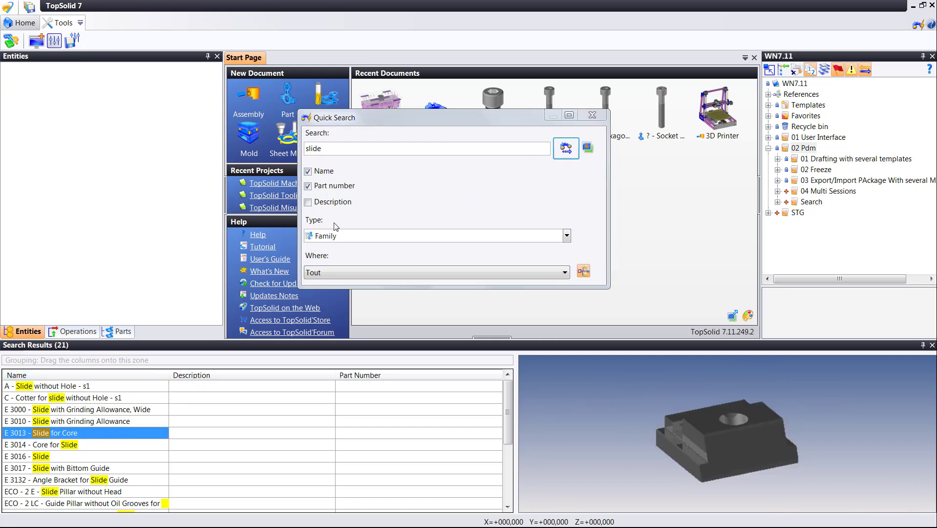
pyautogui.click(140, 455)
pyautogui.click(139, 469)
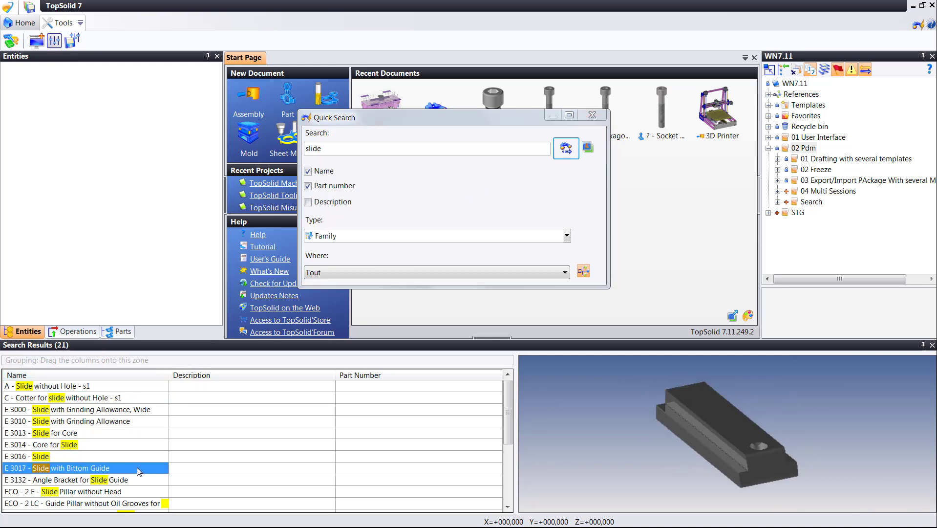
pyautogui.scroll(-4, 138, 469)
pyautogui.click(138, 456)
pyautogui.click(140, 433)
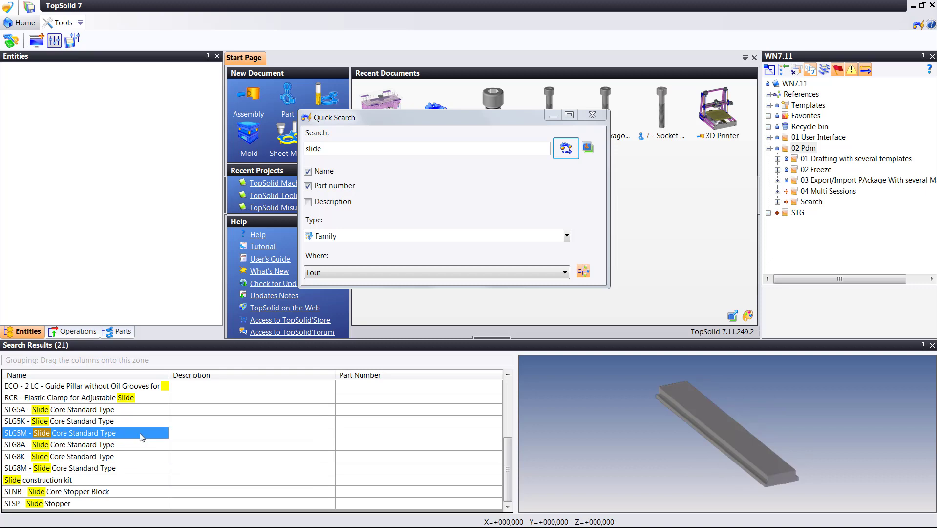
pyautogui.click(594, 118)
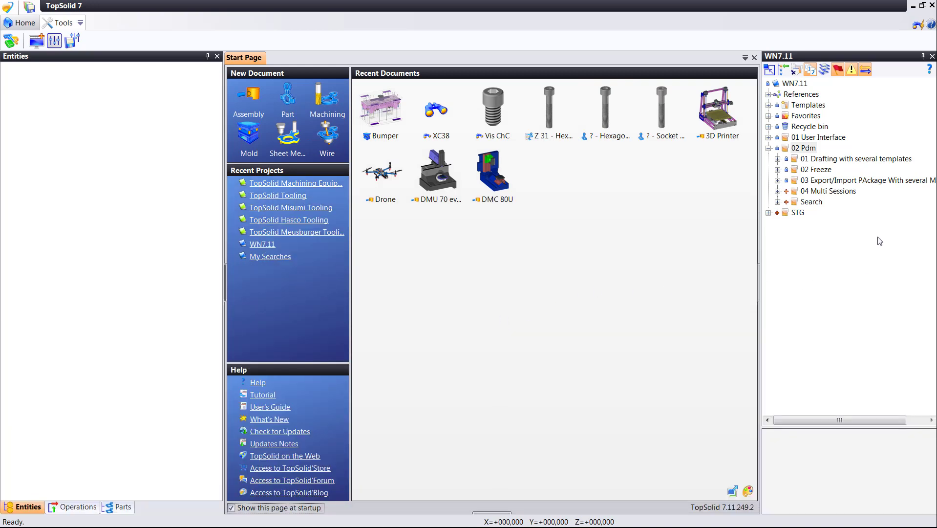
# Create a new Search document from the blank template in the Search folder of the project.
pyautogui.click(812, 203)
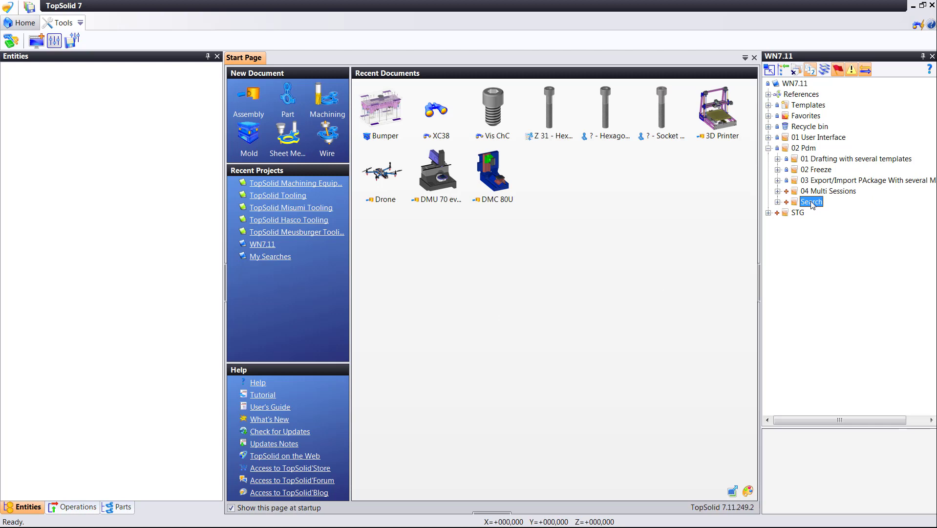
pyautogui.rightClick(813, 203)
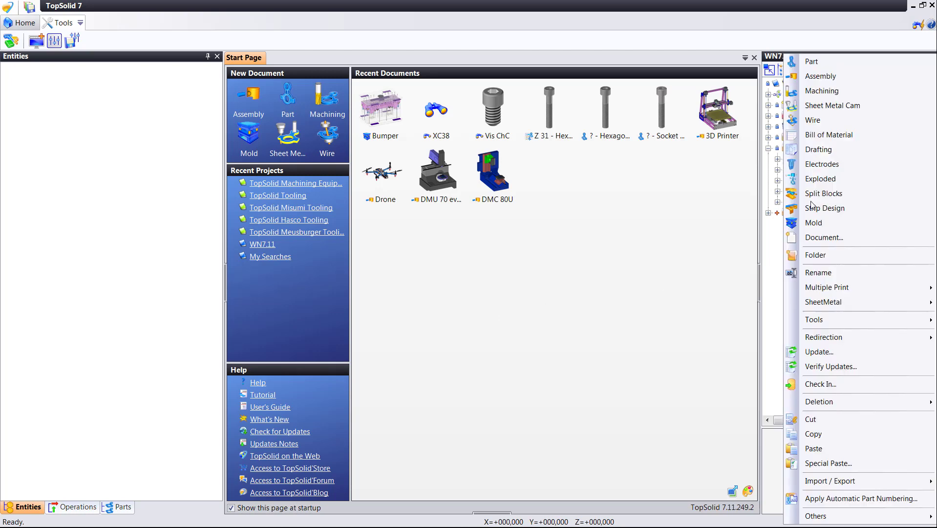
pyautogui.click(815, 237)
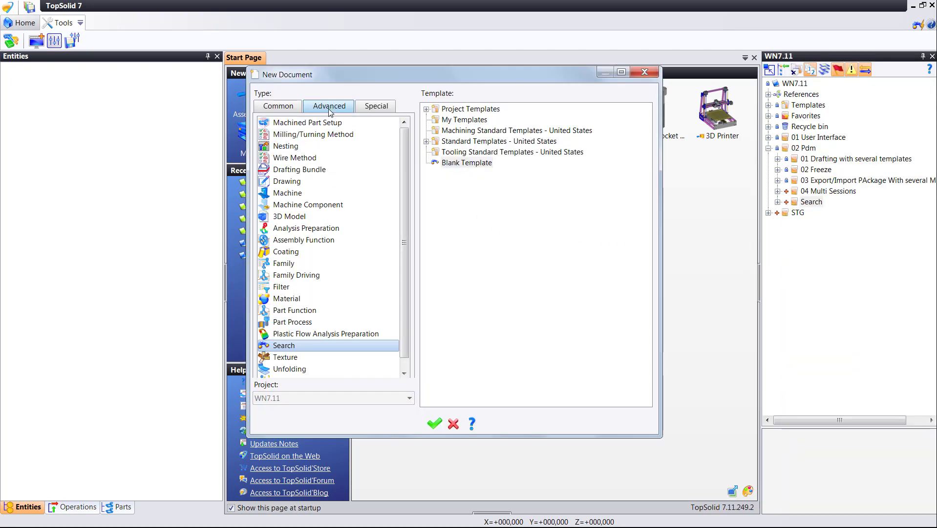
pyautogui.doubleClick(292, 346)
pyautogui.press('Return')
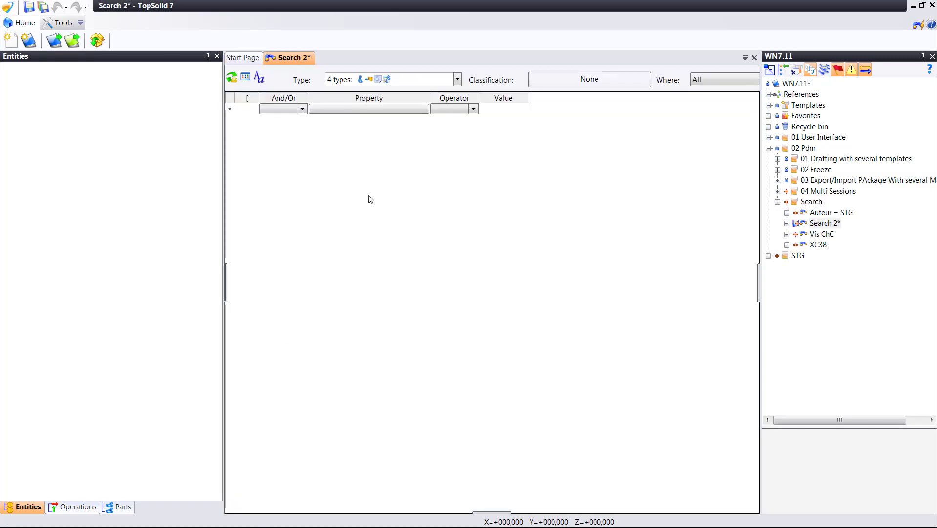
# Use the Screw's Function property, from the TopSolid Mechanical fastener components, as the first search criterion.
pyautogui.click(393, 111)
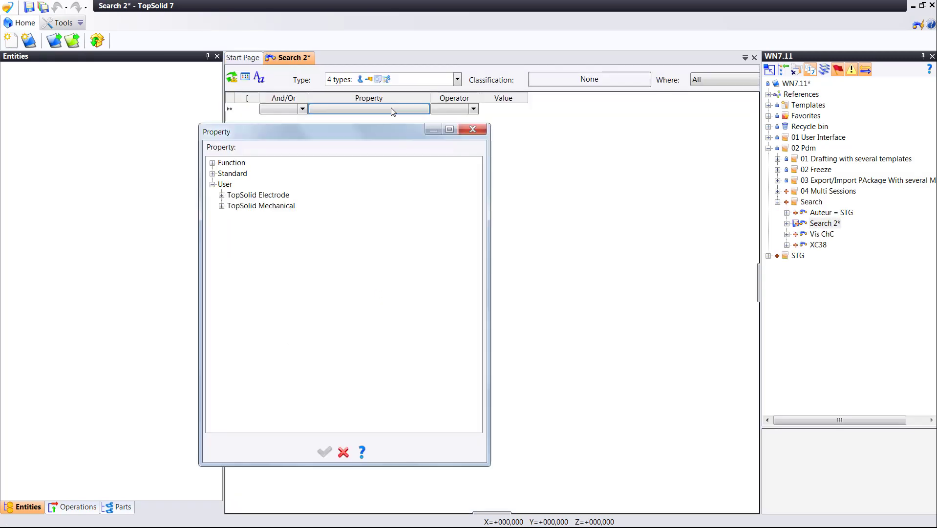
pyautogui.doubleClick(232, 163)
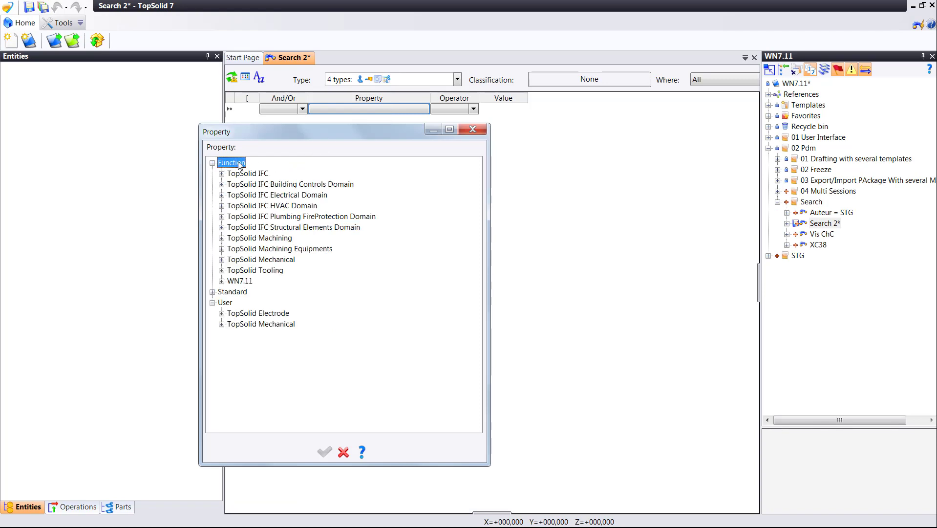
pyautogui.doubleClick(256, 264)
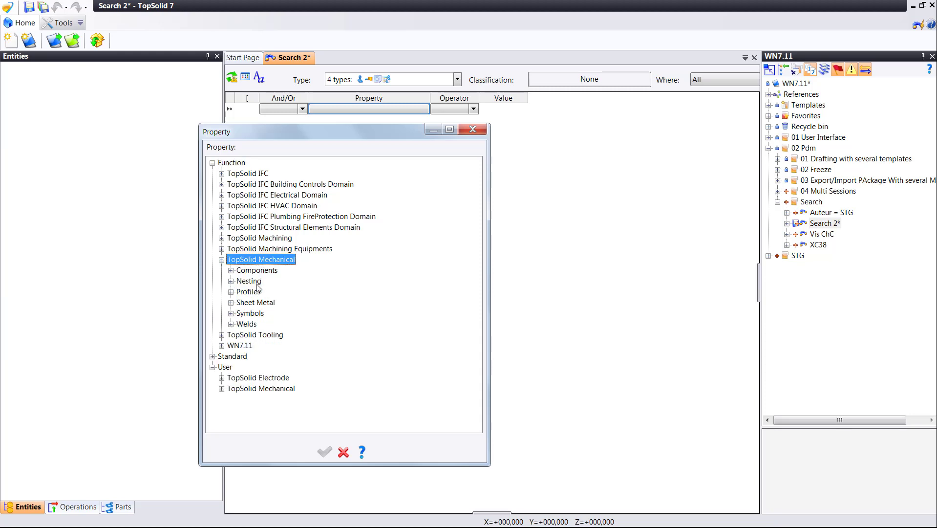
pyautogui.doubleClick(257, 271)
pyautogui.scroll(-1, 267, 281)
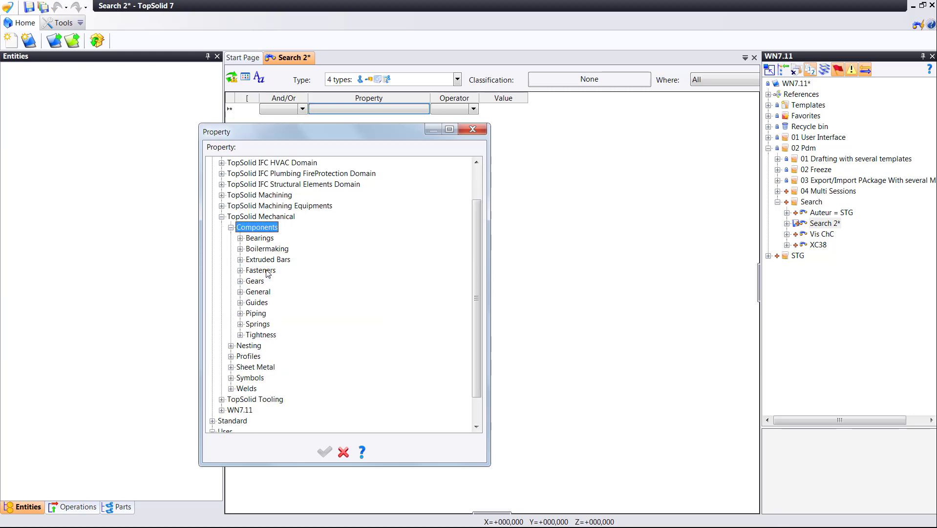
pyautogui.doubleClick(261, 270)
pyautogui.scroll(1, 267, 273)
pyautogui.scroll(-1, 281, 293)
pyautogui.click(266, 325)
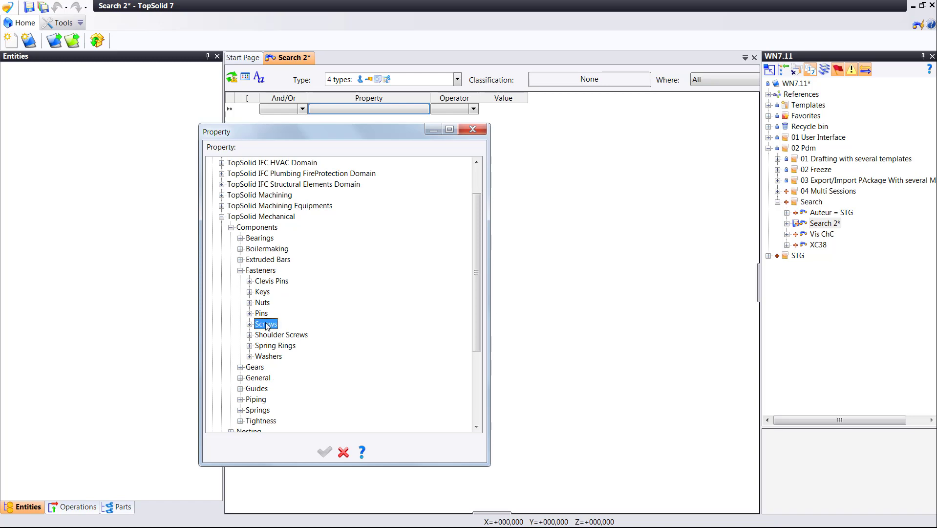
pyautogui.doubleClick(267, 324)
pyautogui.doubleClick(279, 335)
pyautogui.scroll(1, 296, 336)
pyautogui.scroll(-2, 299, 337)
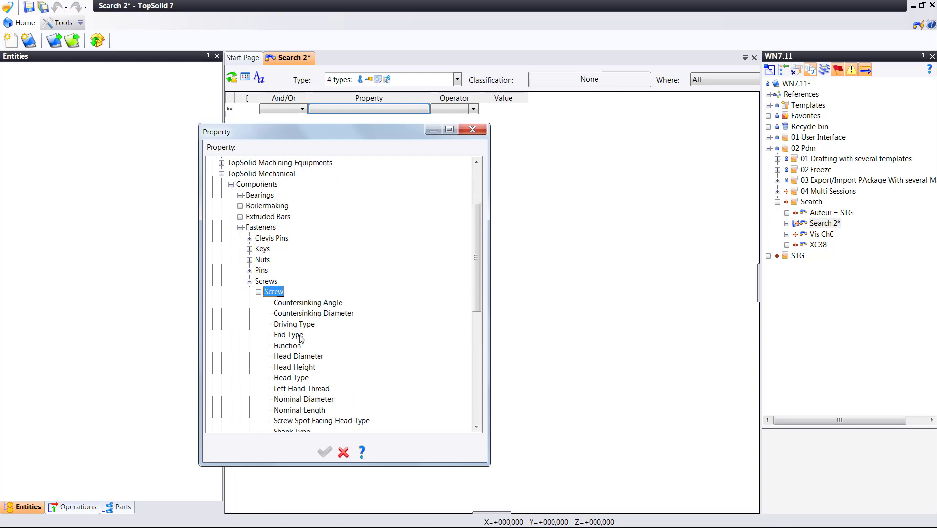
pyautogui.scroll(-1, 300, 336)
pyautogui.doubleClick(295, 305)
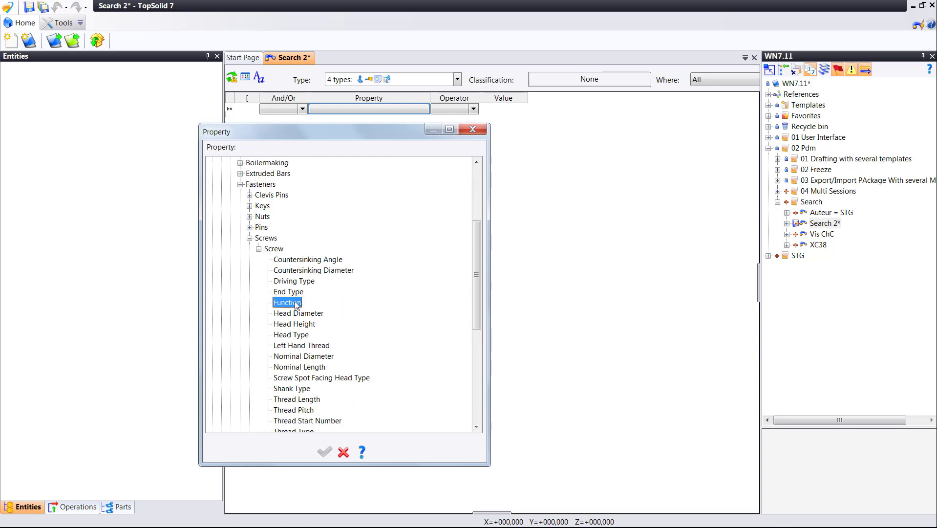
# Set the Function (Screw) criterion to equal Provided.
pyautogui.click(473, 109)
pyautogui.click(465, 120)
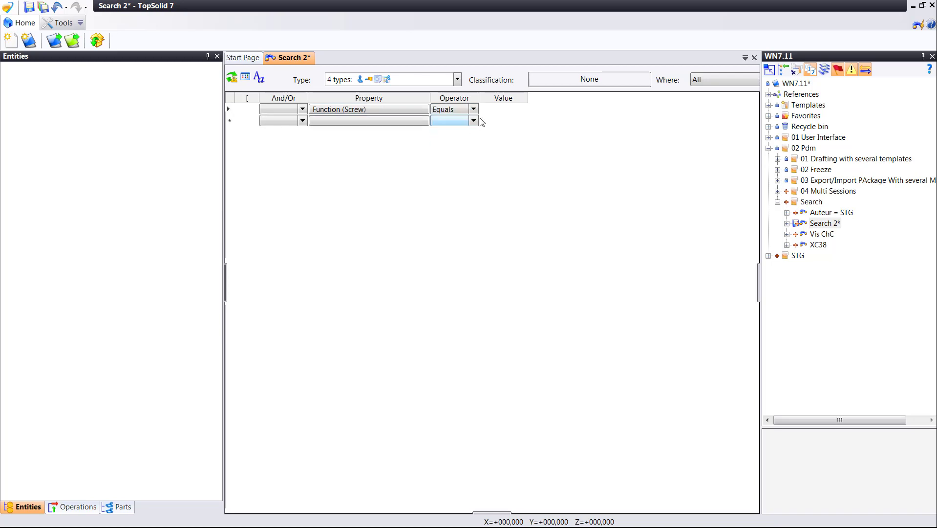
pyautogui.click(501, 110)
pyautogui.click(501, 110)
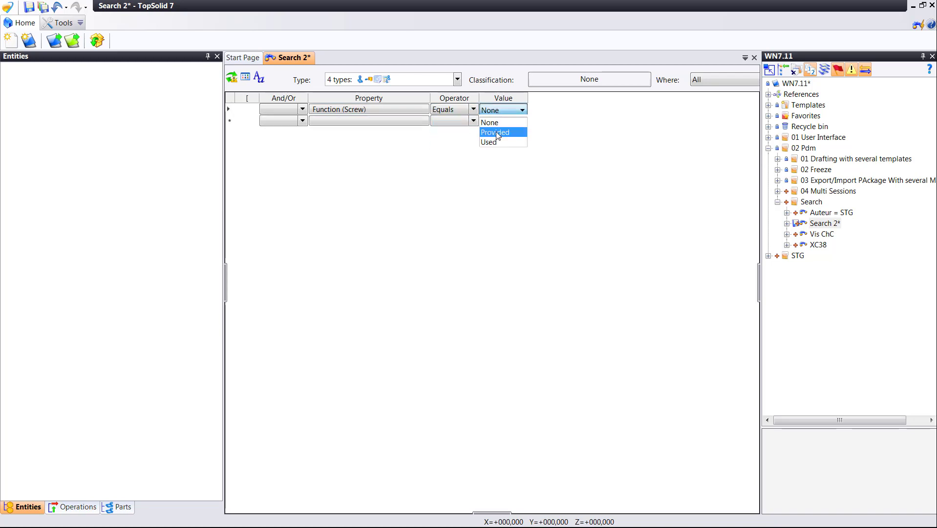
pyautogui.click(497, 133)
# Add a second criterion joined with "and" on the standard general property Manufacturer.
pyautogui.click(303, 122)
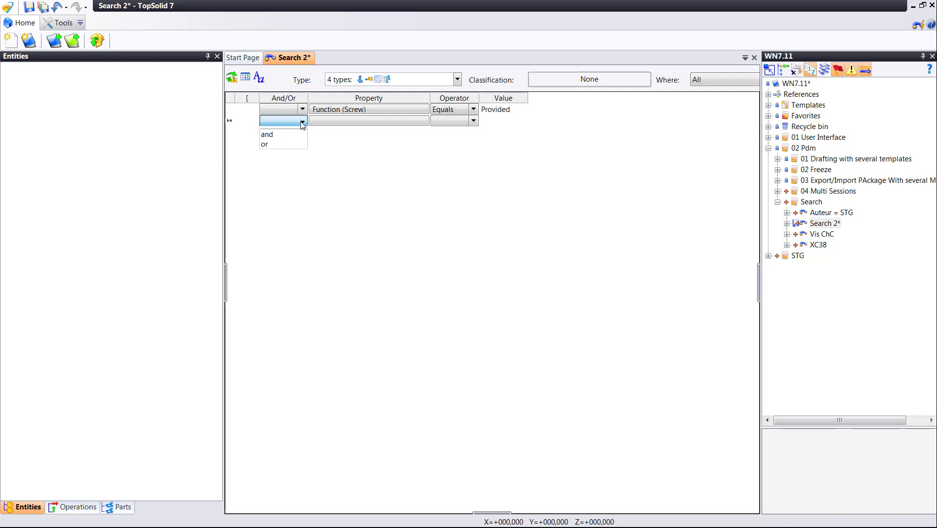
pyautogui.click(267, 133)
pyautogui.click(363, 121)
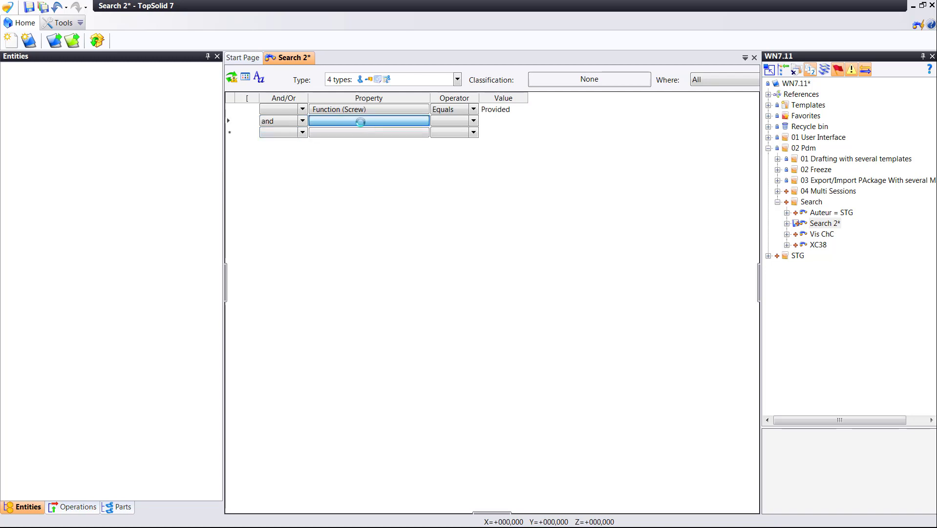
pyautogui.click(362, 120)
pyautogui.doubleClick(233, 174)
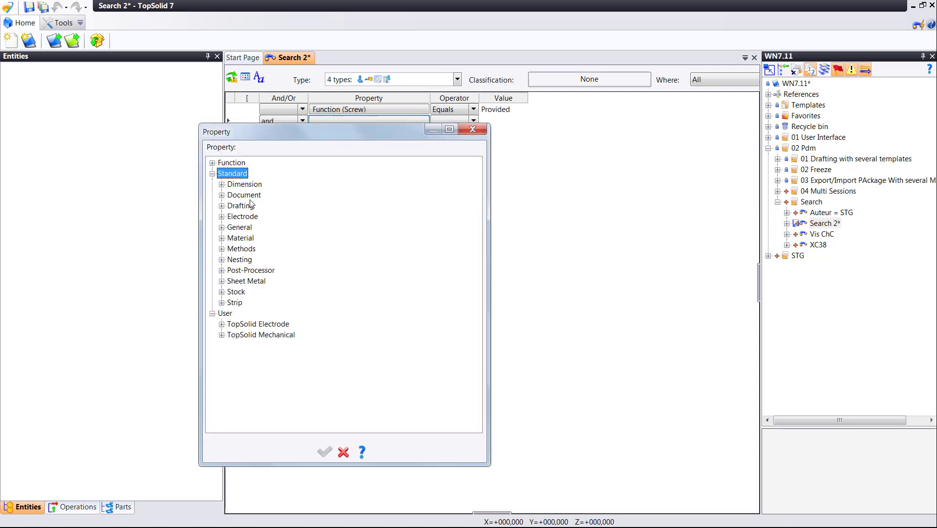
pyautogui.doubleClick(255, 227)
pyautogui.scroll(-5, 272, 316)
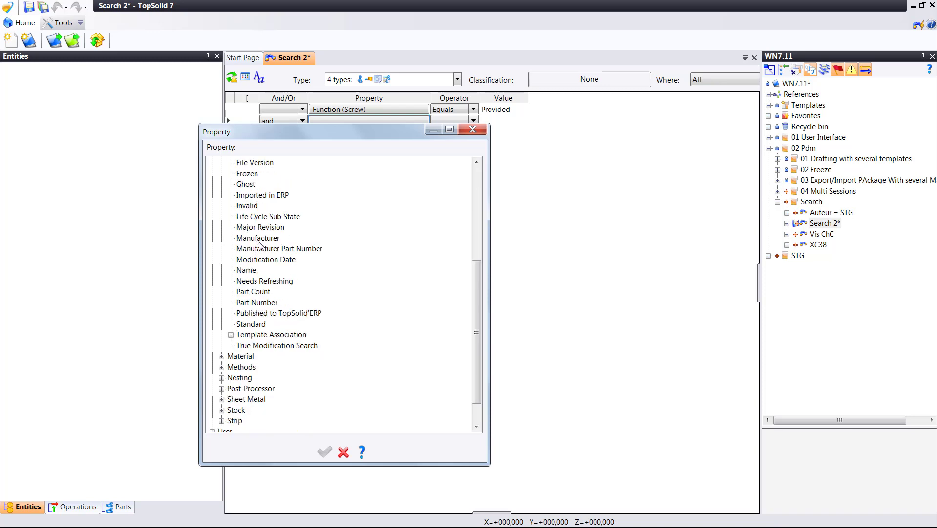
pyautogui.doubleClick(258, 238)
# Set the Manufacturer criterion to contain "hasco".
pyautogui.click(473, 123)
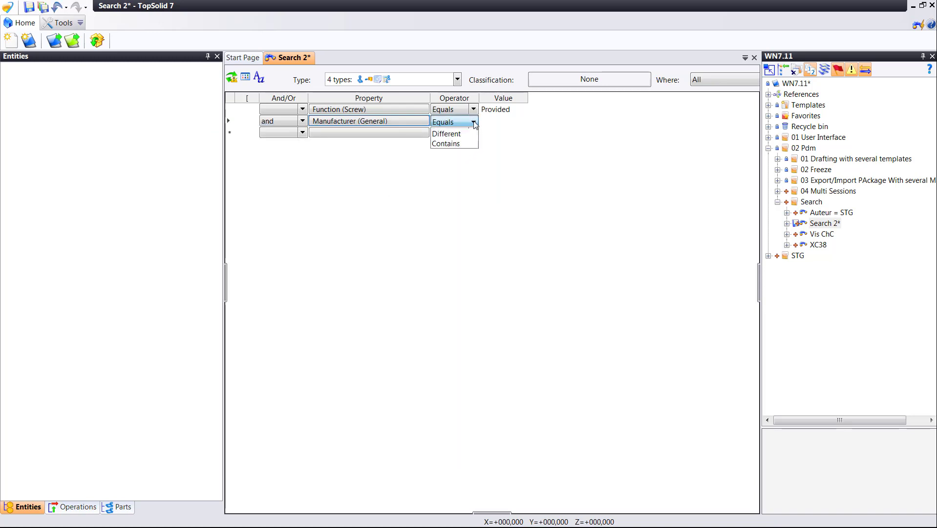
pyautogui.click(471, 144)
pyautogui.click(497, 122)
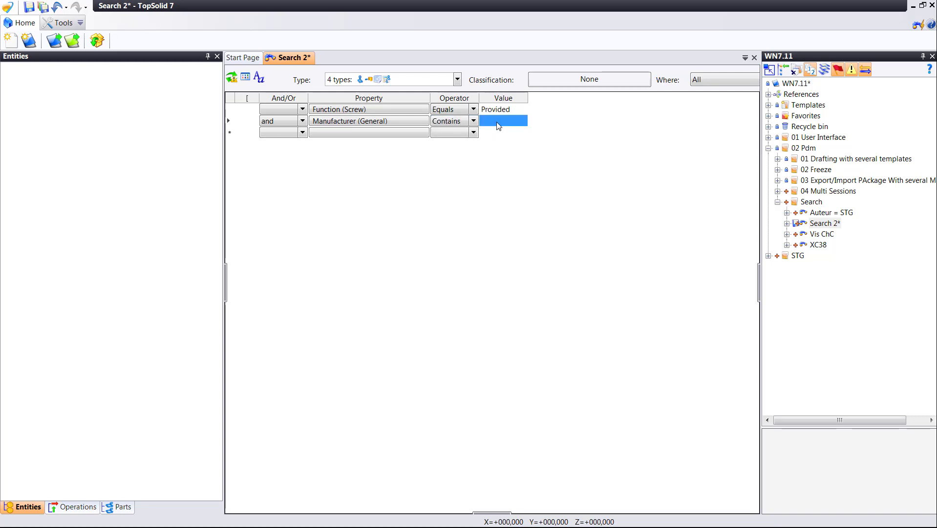
pyautogui.write('hasco')
pyautogui.hotkey('ctrl', 'a')
# Rename the new search document in the project tree as "Hasco Screw".
pyautogui.click(822, 227)
pyautogui.click(823, 227)
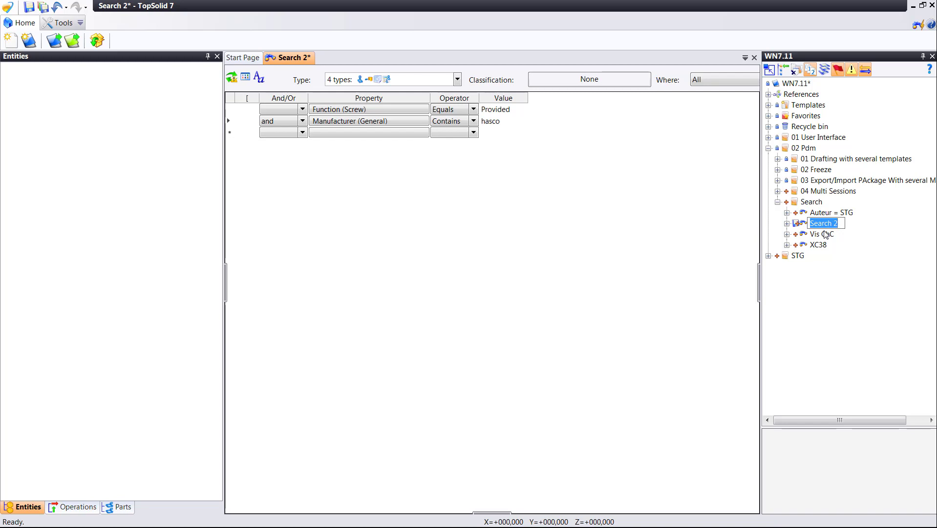
pyautogui.write('Hasco')
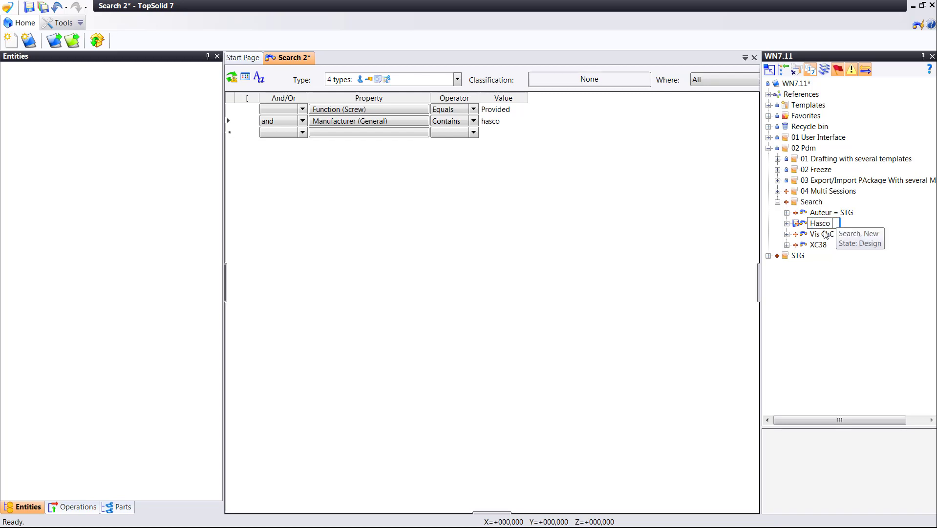
pyautogui.write(' Screw')
pyautogui.press('Return')
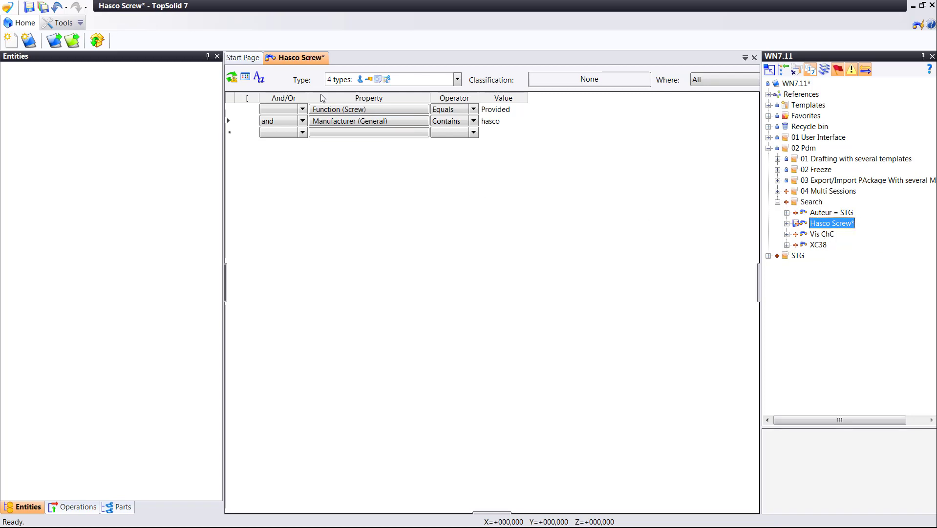
# Save the Hasco Screw search document and close it.
pyautogui.rightClick(300, 58)
pyautogui.click(304, 62)
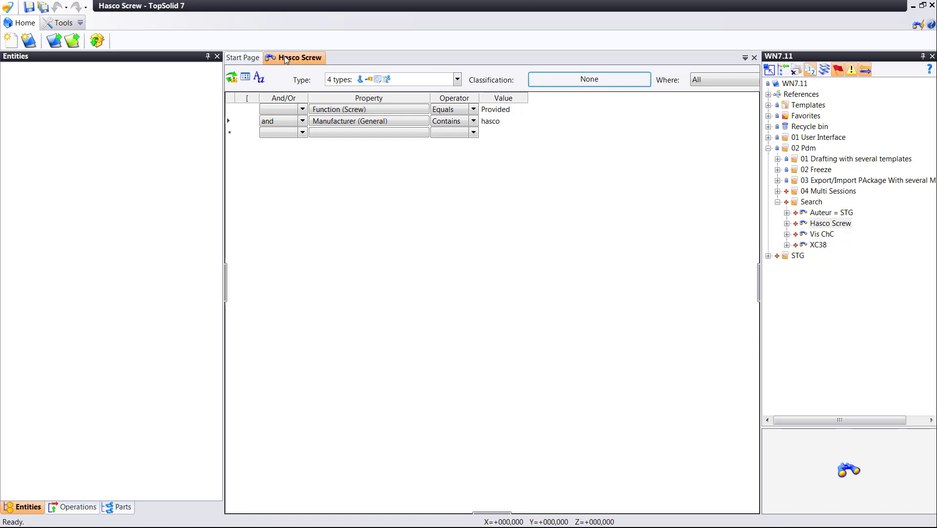
pyautogui.middleClick(282, 59)
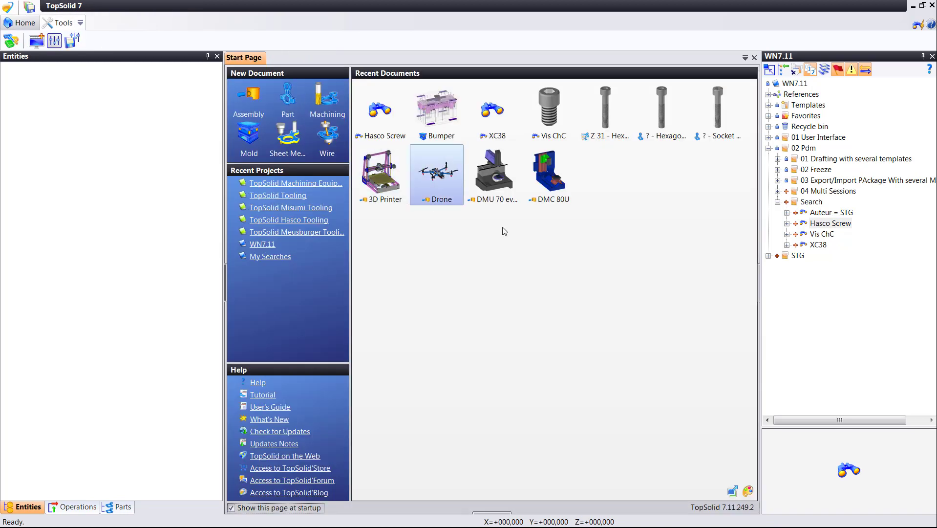
# Run the Hasco Screw search from the project tree and preview several of the screws found, including Z 32 and Z 33.
pyautogui.click(834, 224)
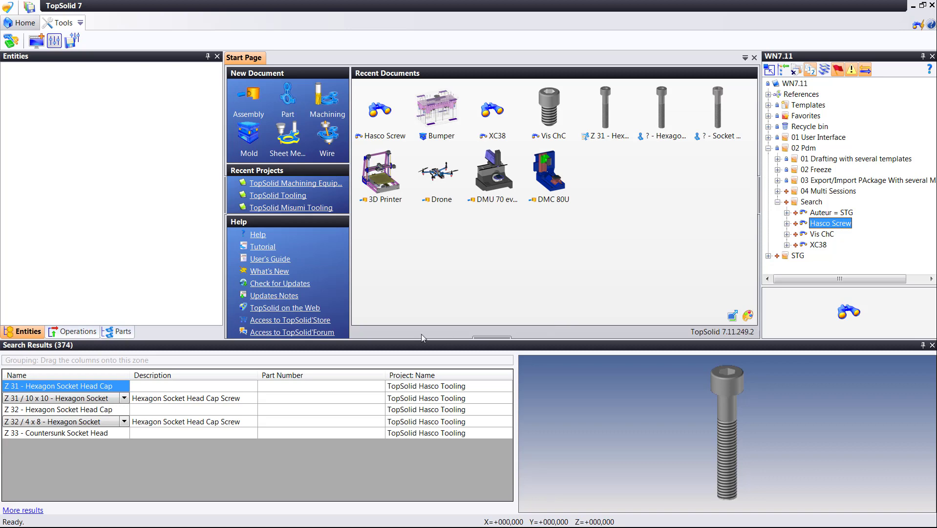
pyautogui.click(74, 399)
pyautogui.click(75, 410)
pyautogui.click(80, 411)
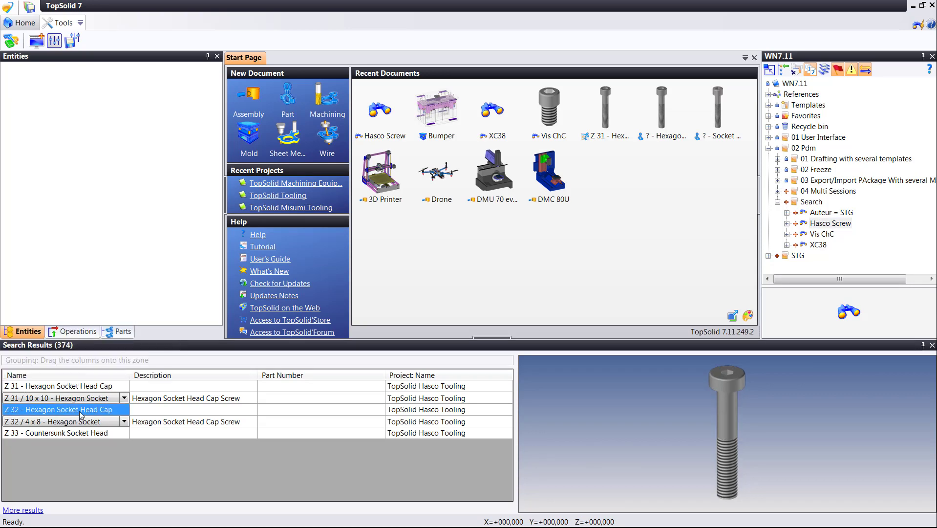
pyautogui.click(81, 430)
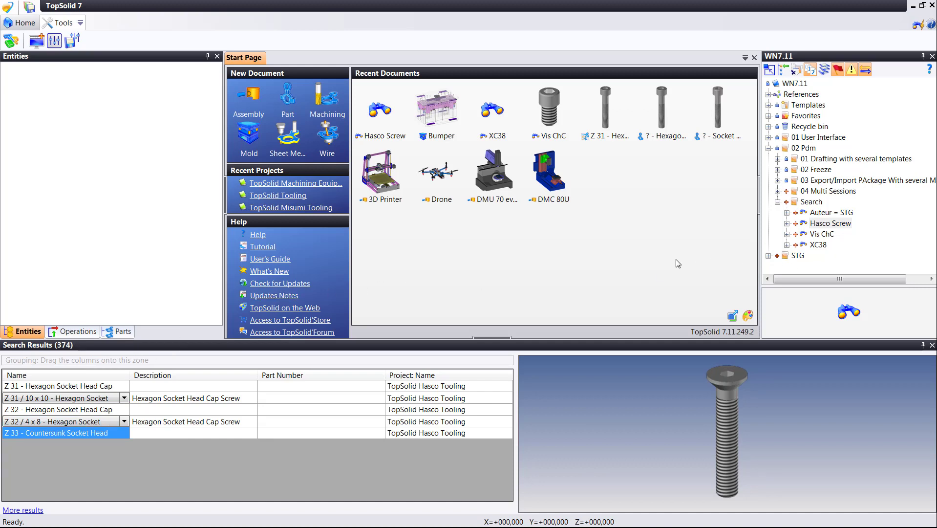
# Duplicate the Hasco Screw search document within the Search folder.
pyautogui.click(833, 215)
pyautogui.click(833, 225)
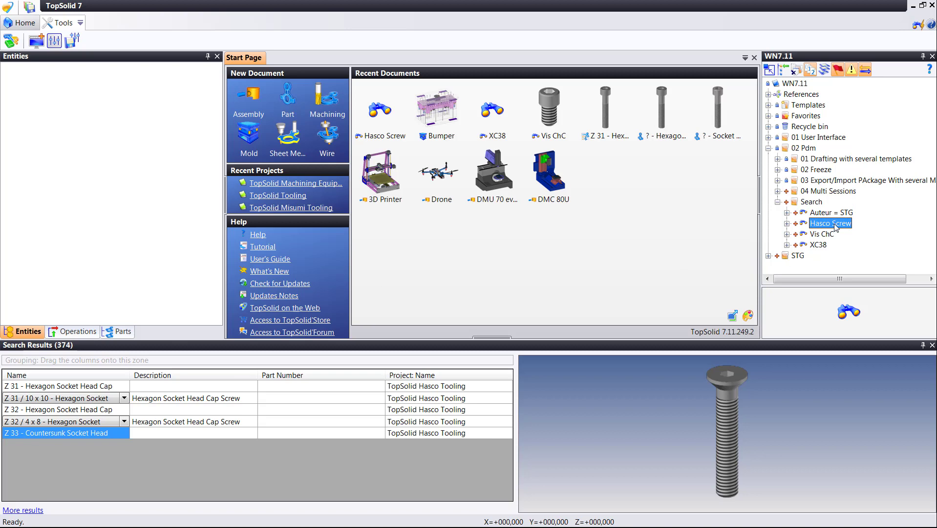
pyautogui.rightClick(834, 230)
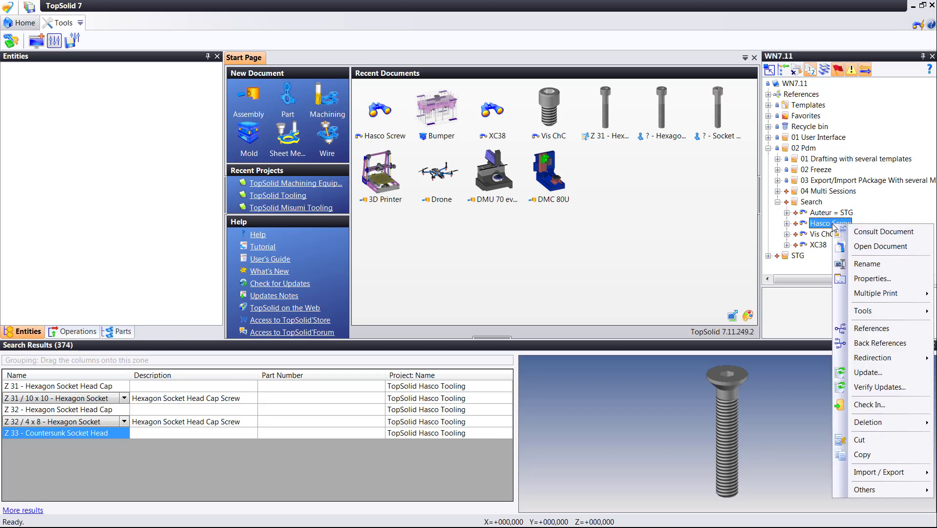
pyautogui.click(855, 455)
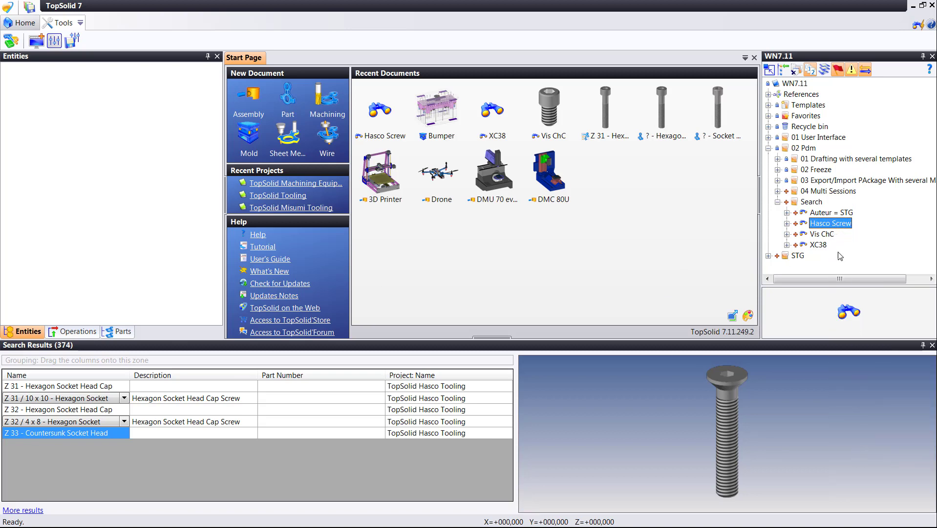
pyautogui.rightClick(817, 203)
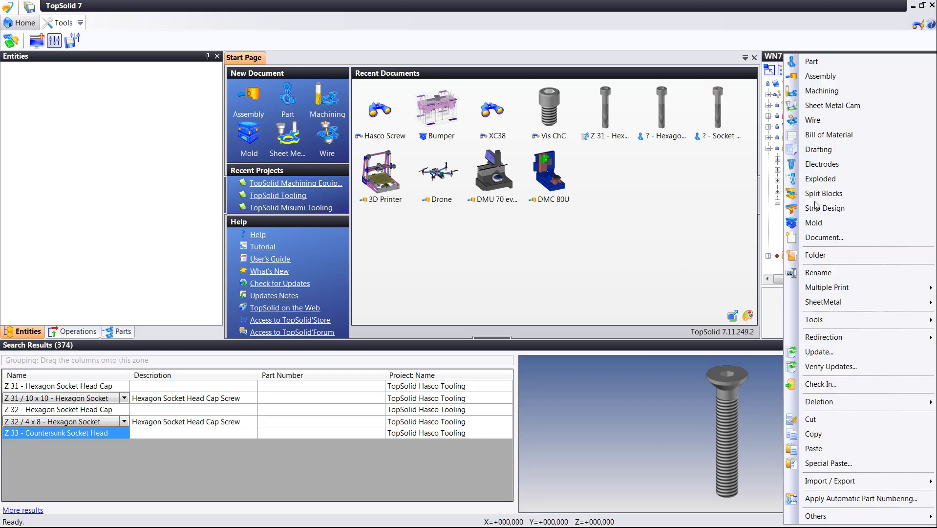
pyautogui.click(842, 448)
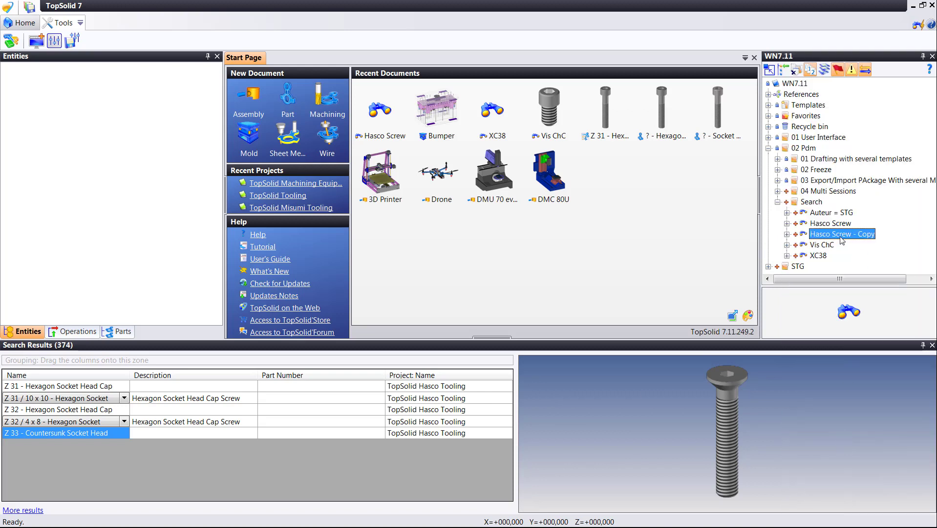
# Rename the copied search document as "Meusburger Screw".
pyautogui.click(839, 237)
pyautogui.moveTo(831, 235); pyautogui.dragTo(769, 237)
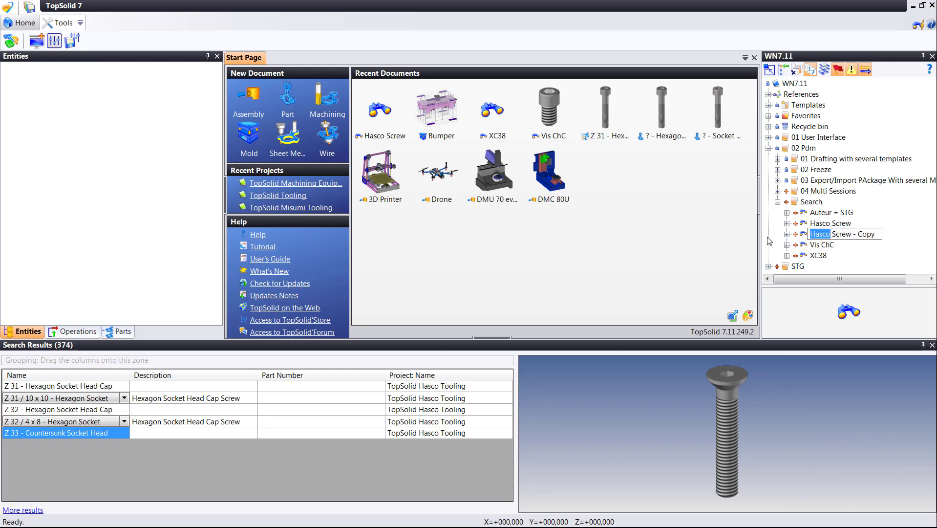
pyautogui.write('Meusburg')
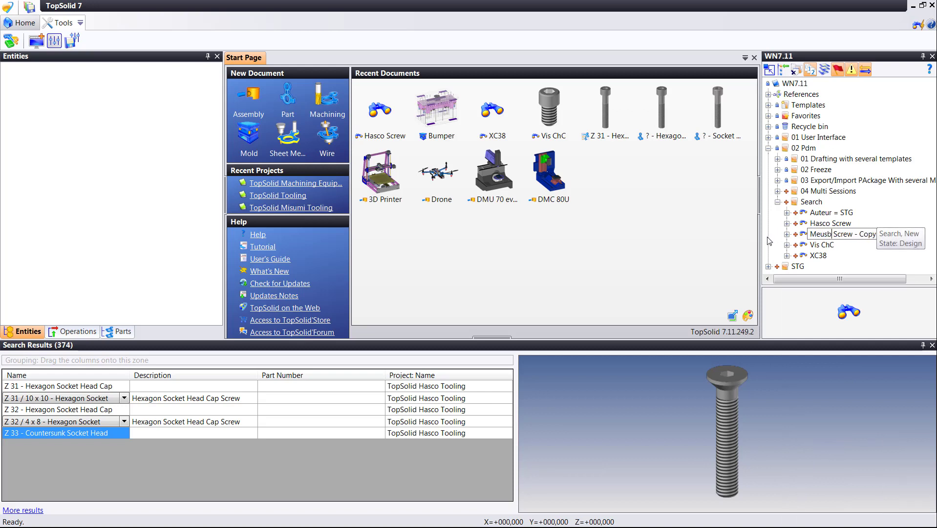
pyautogui.write('er')
pyautogui.doubleClick(826, 236)
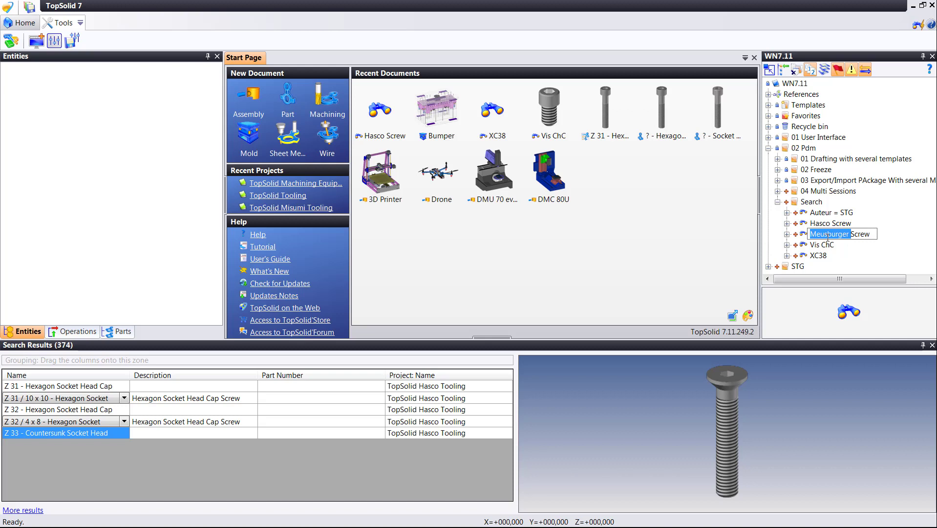
pyautogui.press('Return')
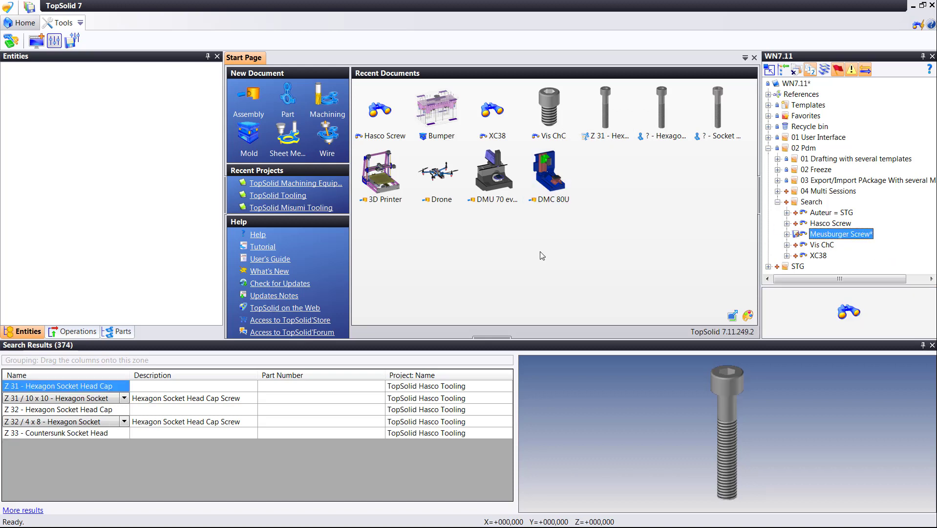
# Open the Meusburger Screw search document and set its Manufacturer criterion value to "Meusburger".
pyautogui.rightClick(810, 235)
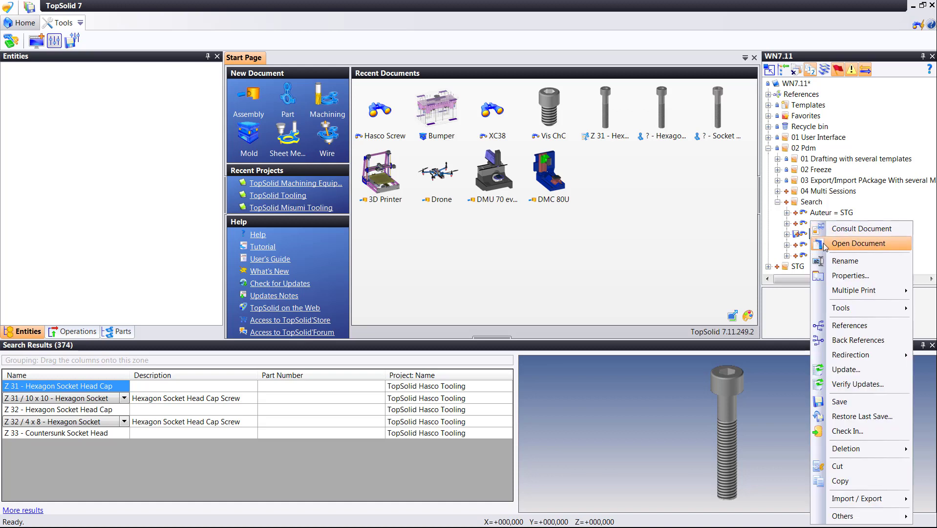
pyautogui.click(826, 244)
pyautogui.click(503, 122)
pyautogui.click(503, 121)
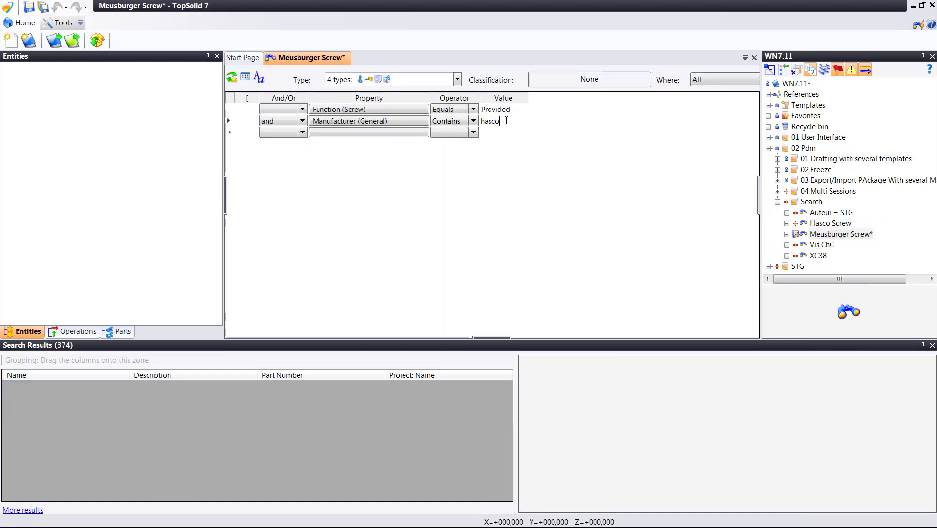
pyautogui.moveTo(501, 121); pyautogui.dragTo(459, 120)
pyautogui.write('Meusburger')
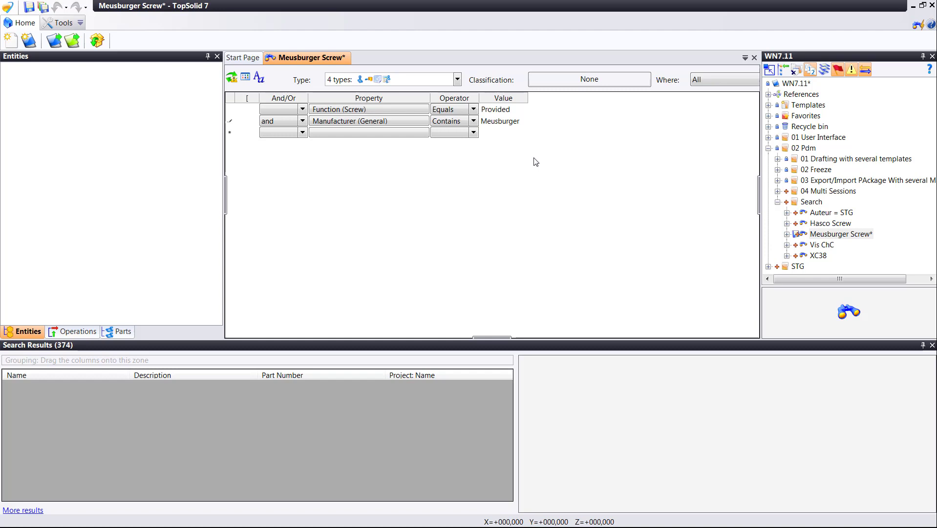
pyautogui.press('Return')
# Save the Meusburger Screw search document, run its search and put the results away.
pyautogui.rightClick(342, 60)
pyautogui.click(369, 68)
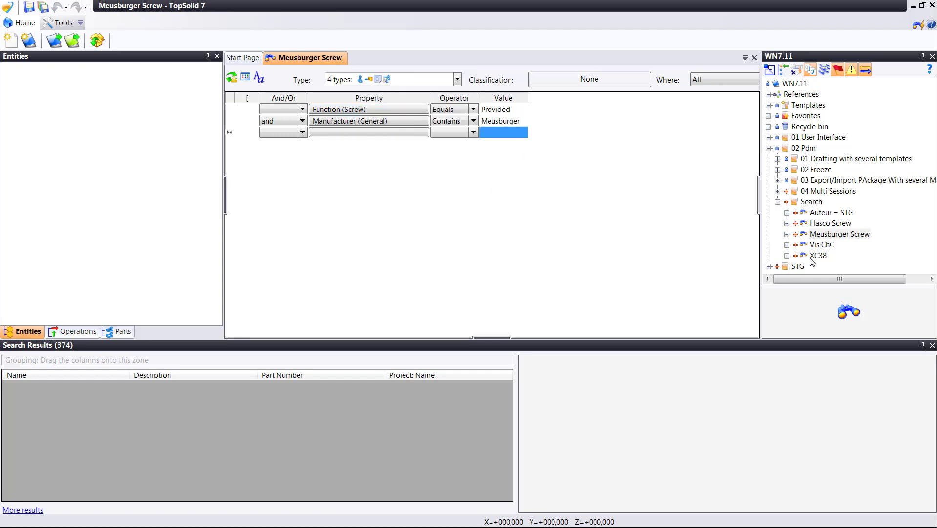
pyautogui.click(829, 236)
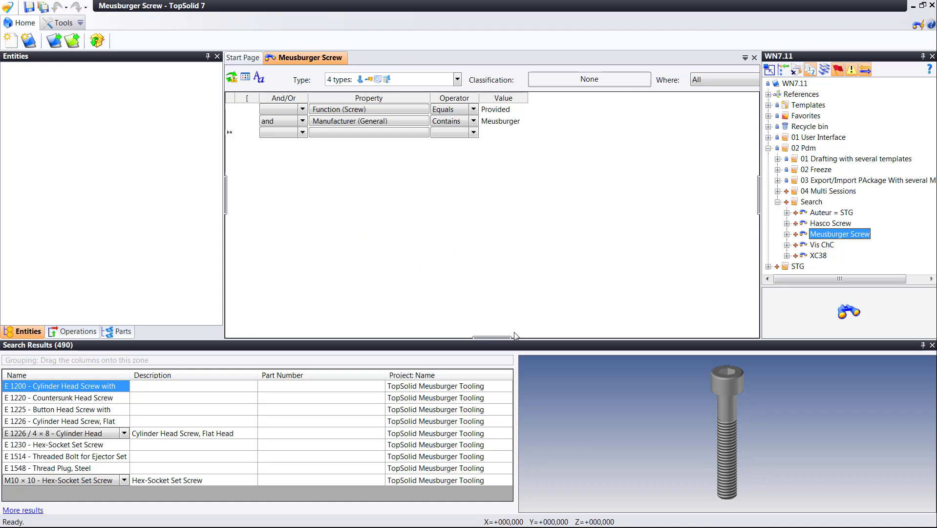
pyautogui.click(505, 341)
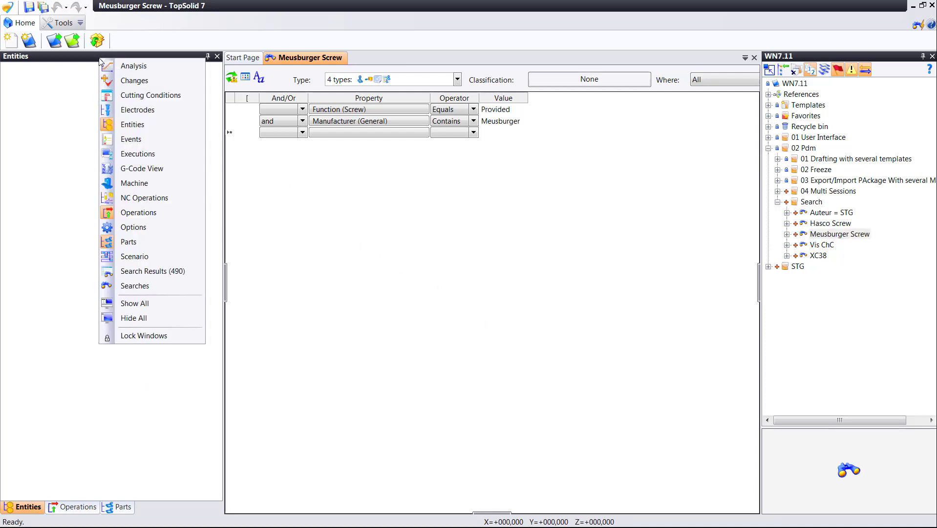
# Display the Searches window and create a folder named "Mold" under My Searches.
pyautogui.click(144, 286)
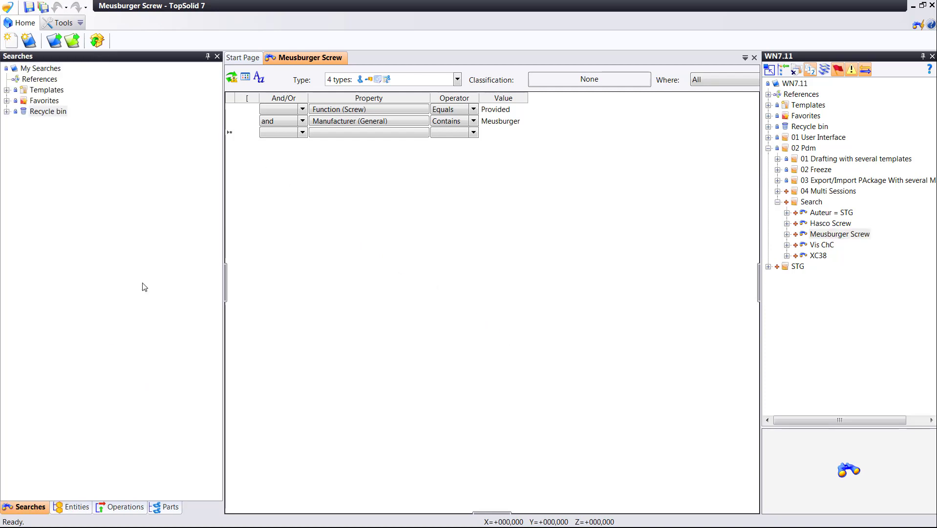
pyautogui.rightClick(42, 69)
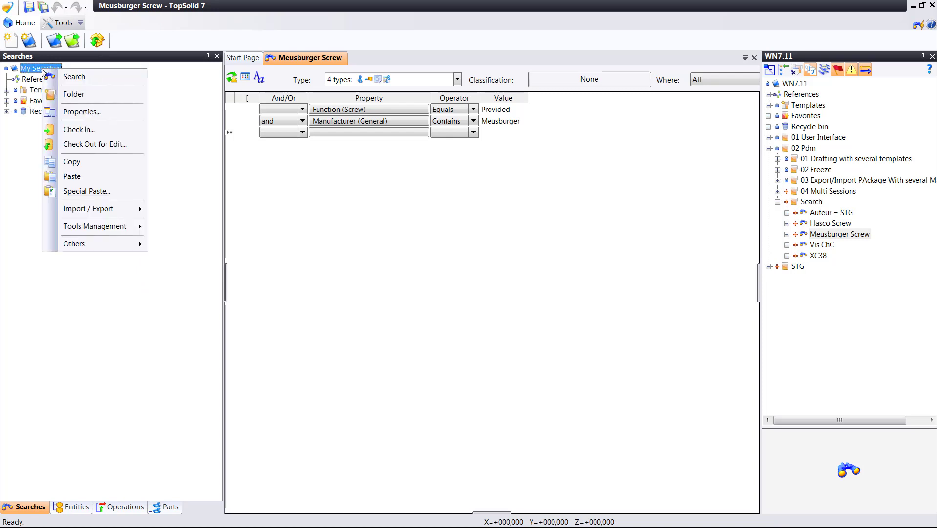
pyautogui.click(74, 94)
pyautogui.write('Mold')
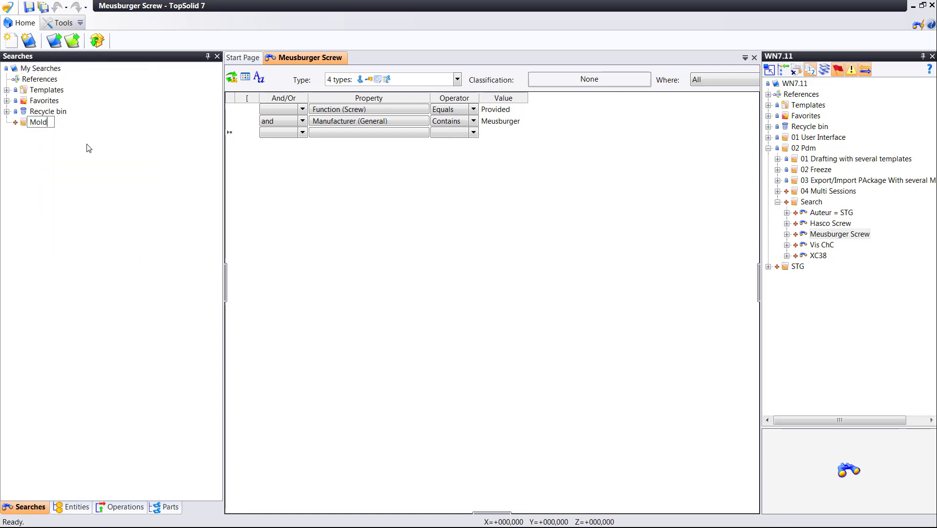
pyautogui.press('Return')
# Create a second folder named "Cam" under My Searches.
pyautogui.rightClick(42, 69)
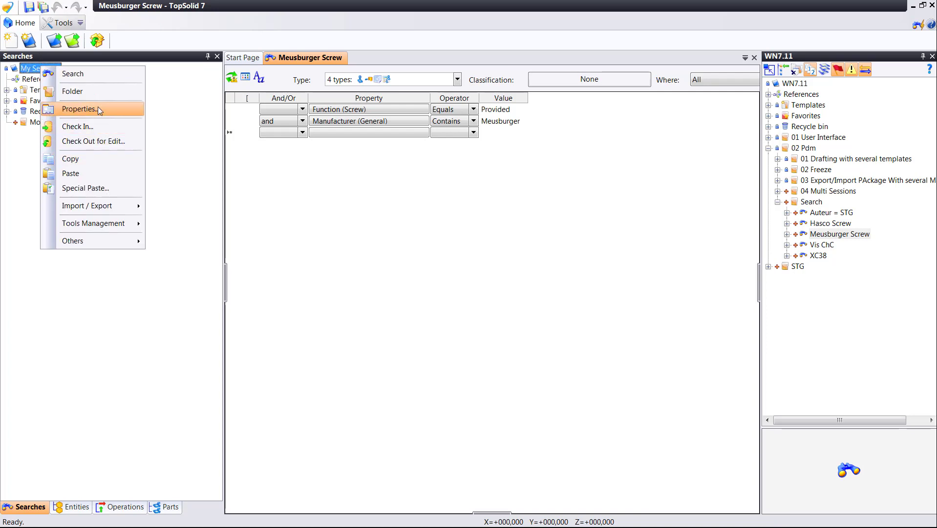
pyautogui.click(98, 93)
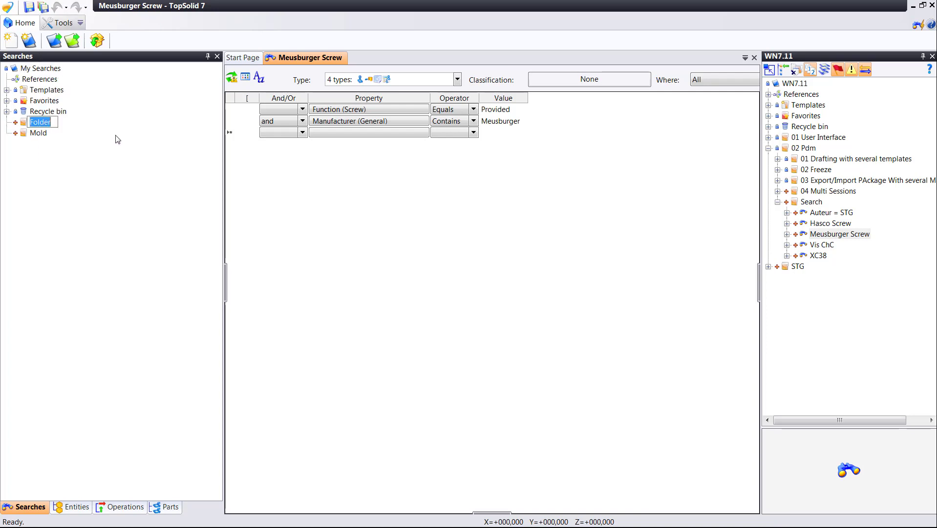
pyautogui.write('Cam')
pyautogui.press('Return')
# Create a new search document from the Blank Template in the Cam folder.
pyautogui.rightClick(39, 123)
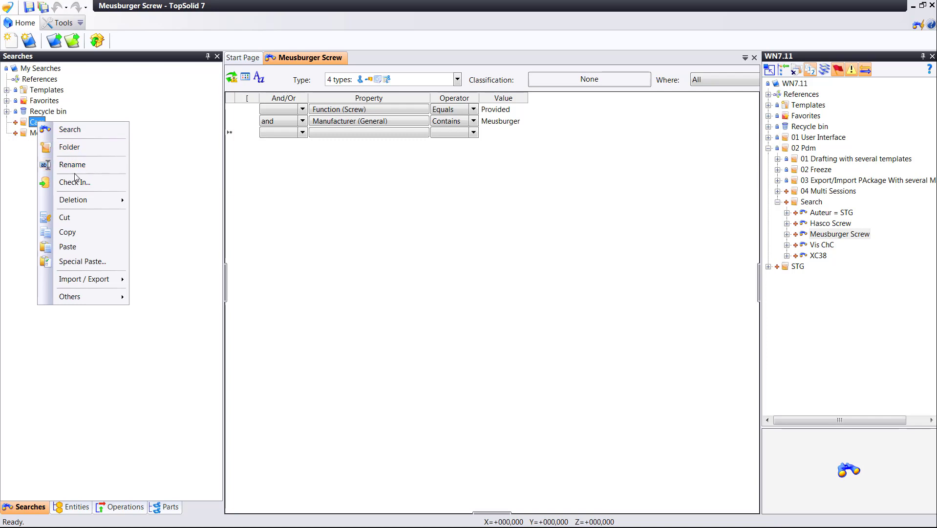
pyautogui.click(81, 129)
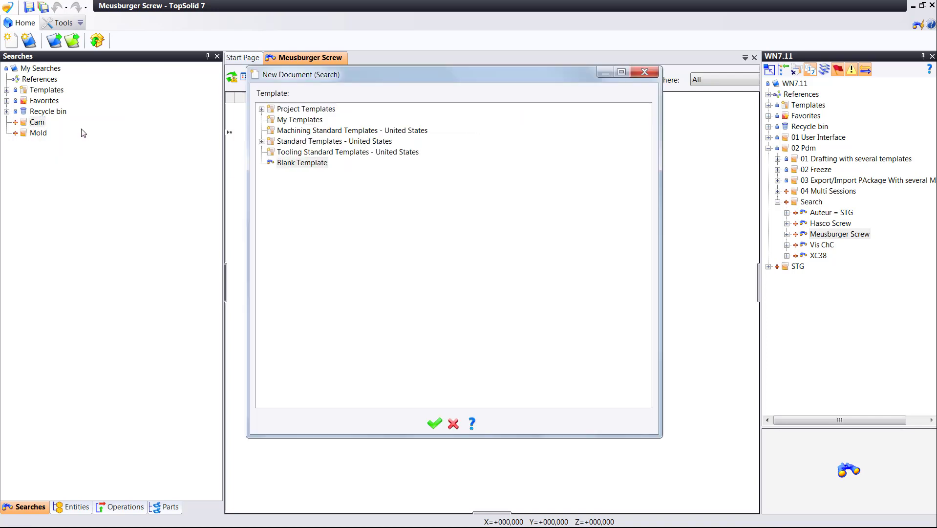
pyautogui.doubleClick(302, 163)
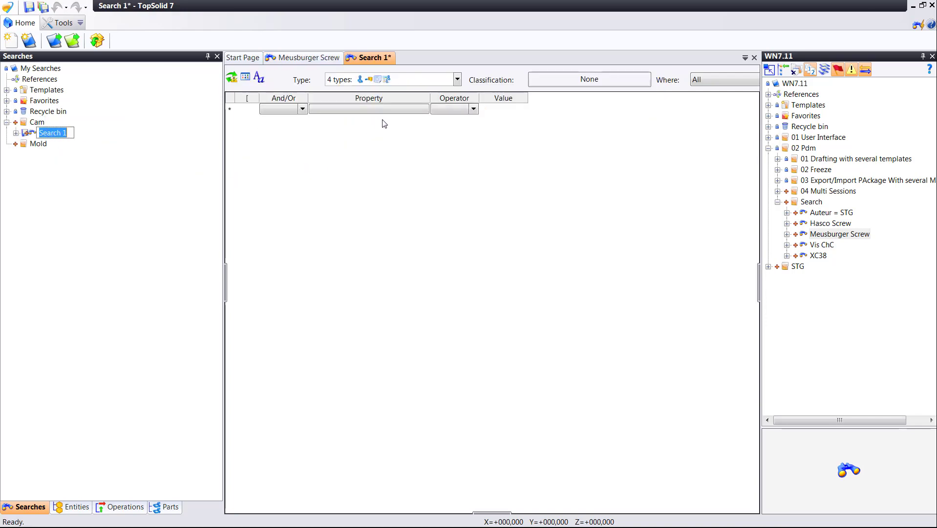
# Add a search criterion on the standard general property Name.
pyautogui.click(335, 110)
pyautogui.click(234, 174)
pyautogui.doubleClick(233, 173)
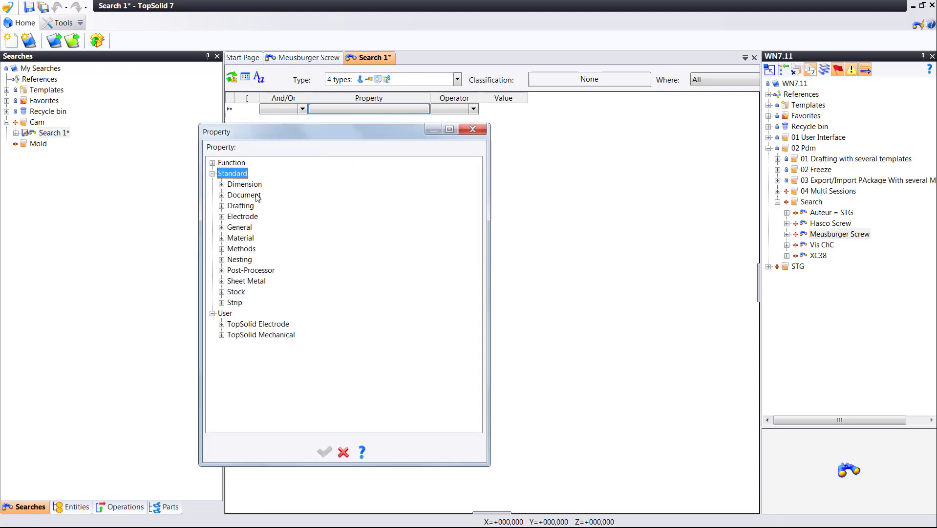
pyautogui.doubleClick(243, 228)
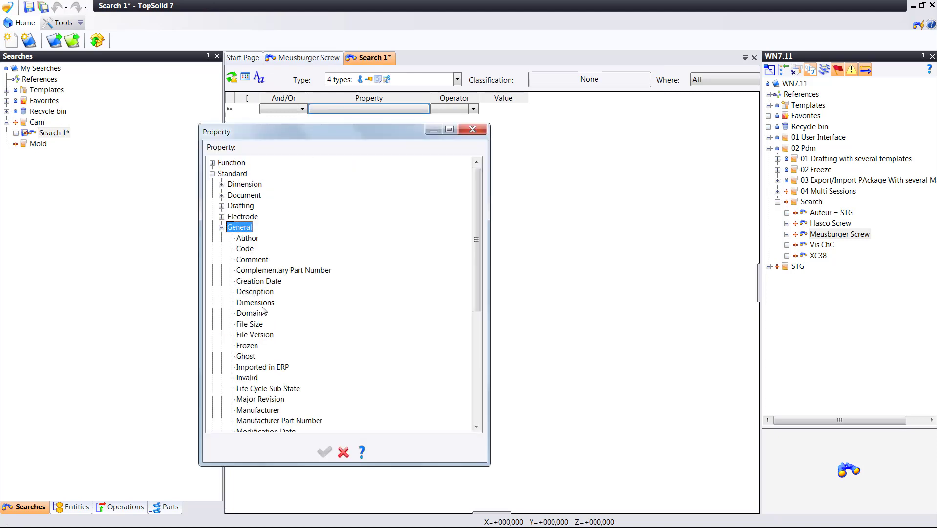
pyautogui.scroll(-3, 263, 305)
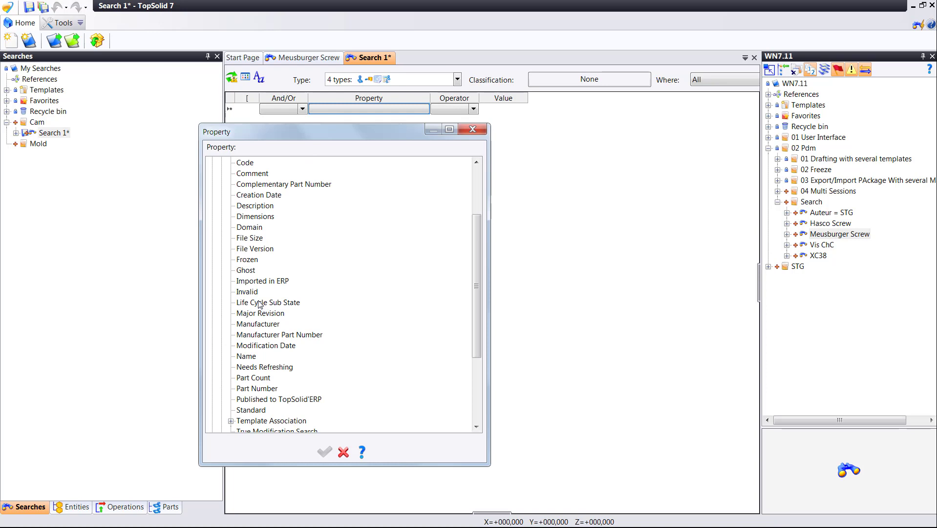
pyautogui.doubleClick(245, 356)
# Set the Name criterion to contain "chuck".
pyautogui.click(473, 109)
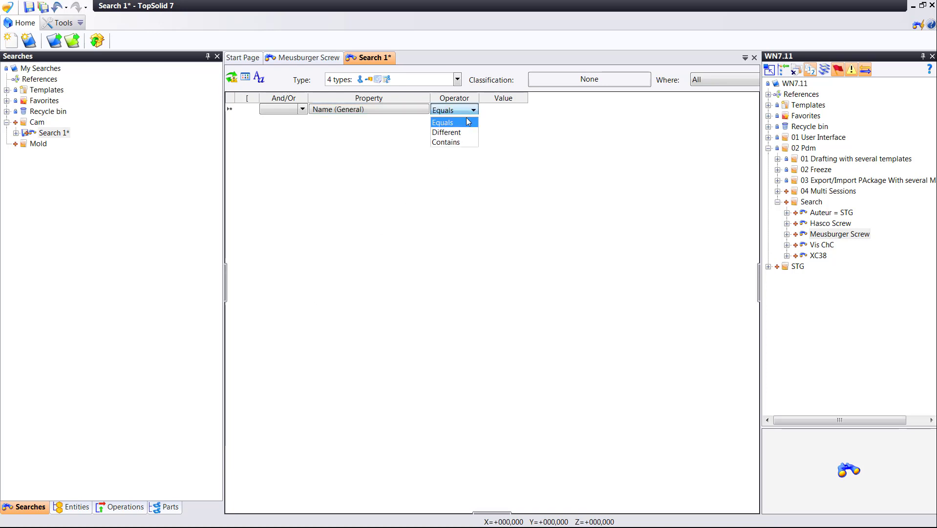
pyautogui.click(452, 143)
pyautogui.click(500, 111)
pyautogui.click(501, 112)
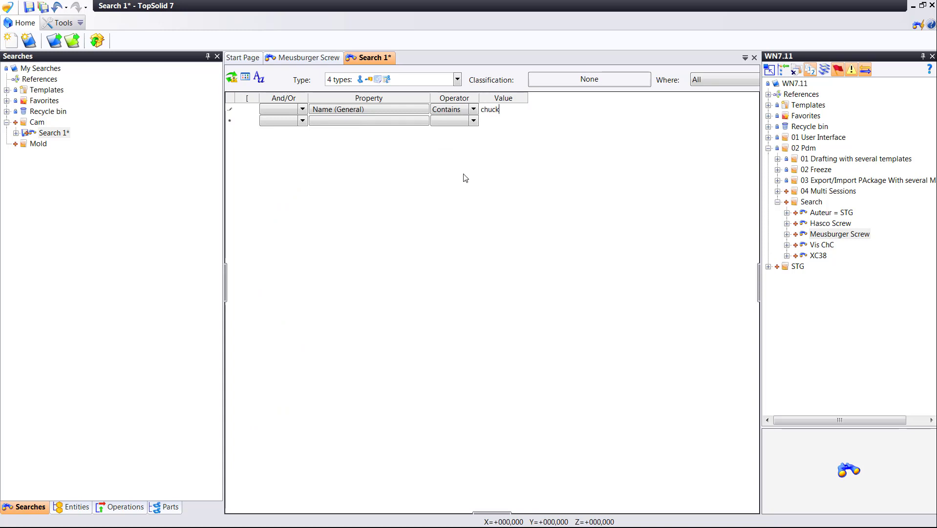
# Rename the search document in the Cam folder as "Chuck".
pyautogui.click(56, 135)
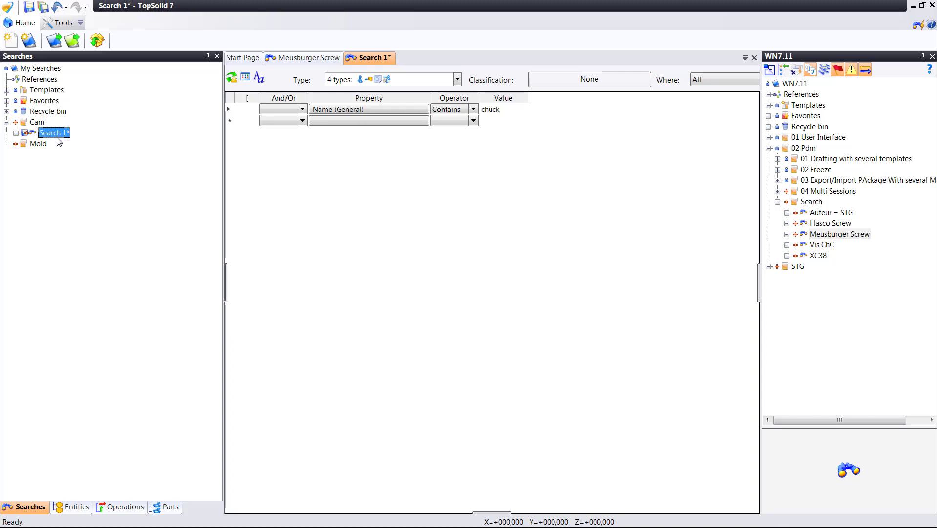
pyautogui.click(57, 138)
pyautogui.write('Chuck')
pyautogui.press('Return')
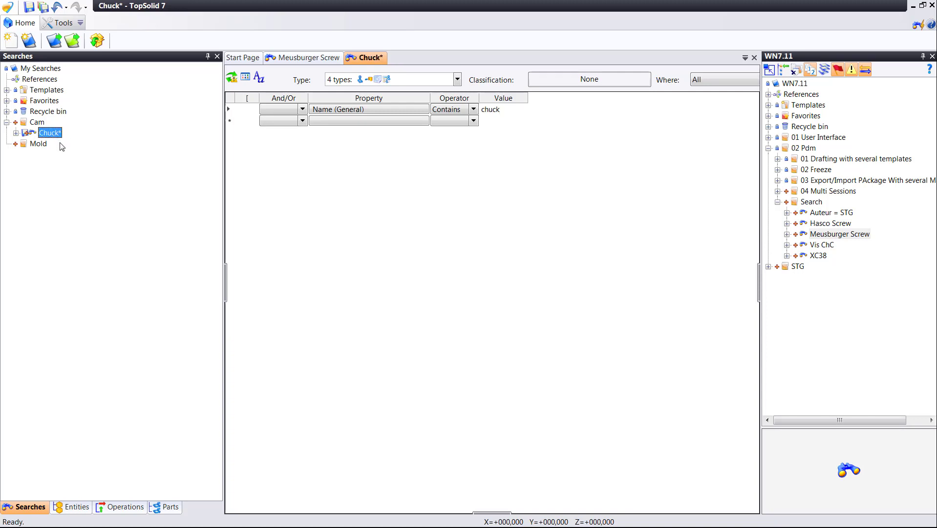
# Check in the Chuck search document in the Cam folder.
pyautogui.rightClick(56, 139)
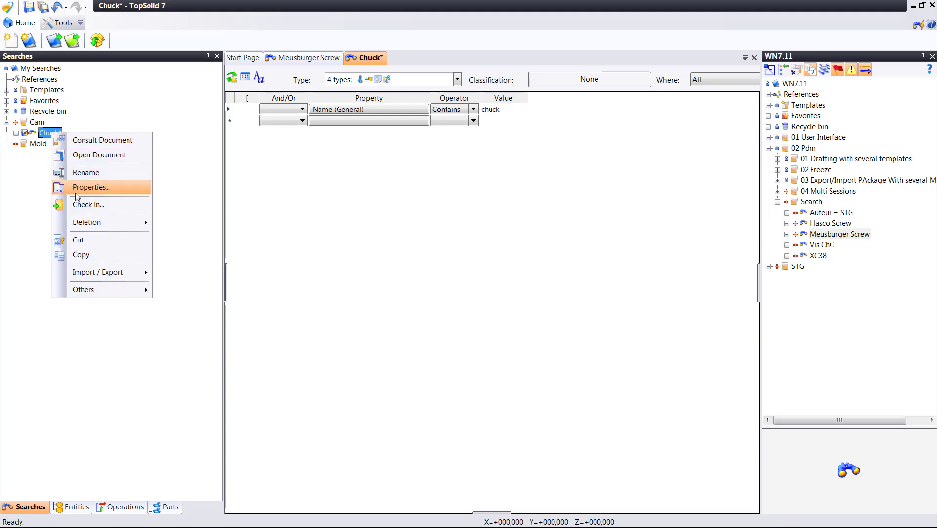
pyautogui.click(80, 204)
pyautogui.press('Return')
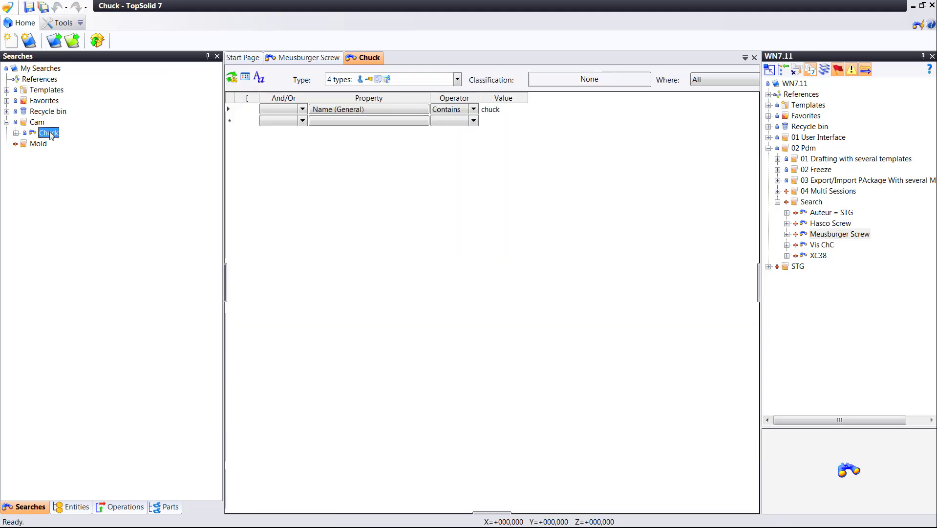
# Run the Chuck search and preview several of the listed results, including Chuck jaw 1.
pyautogui.doubleClick(54, 135)
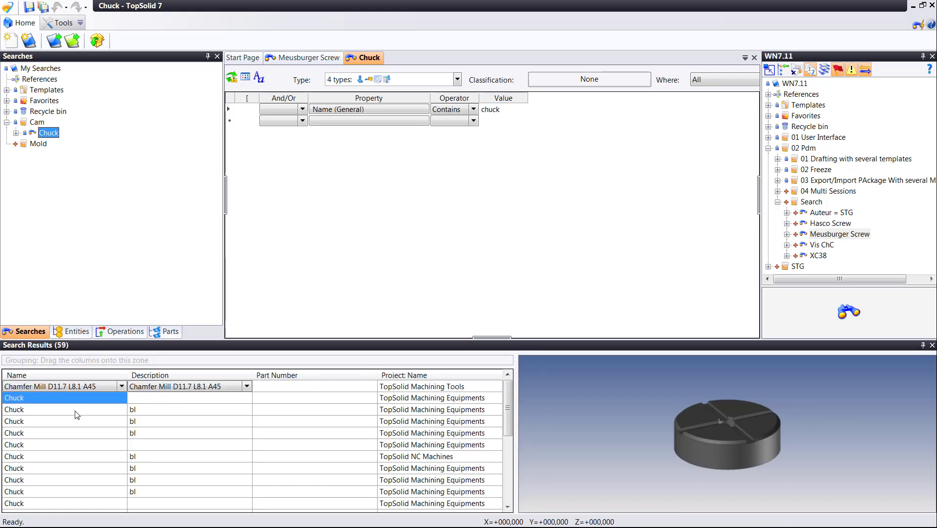
pyautogui.click(77, 415)
pyautogui.click(78, 443)
pyautogui.click(81, 457)
pyautogui.scroll(-15, 93, 467)
pyautogui.click(96, 460)
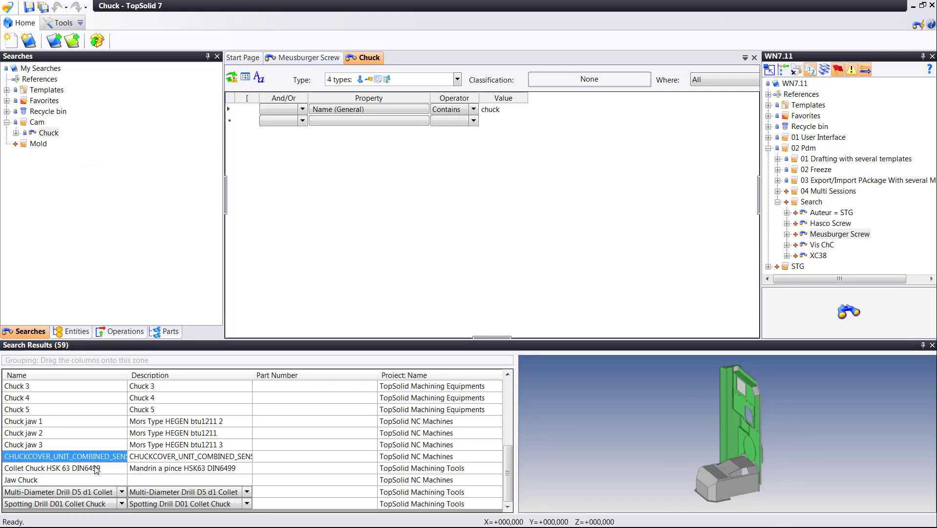
pyautogui.click(96, 468)
pyautogui.click(96, 421)
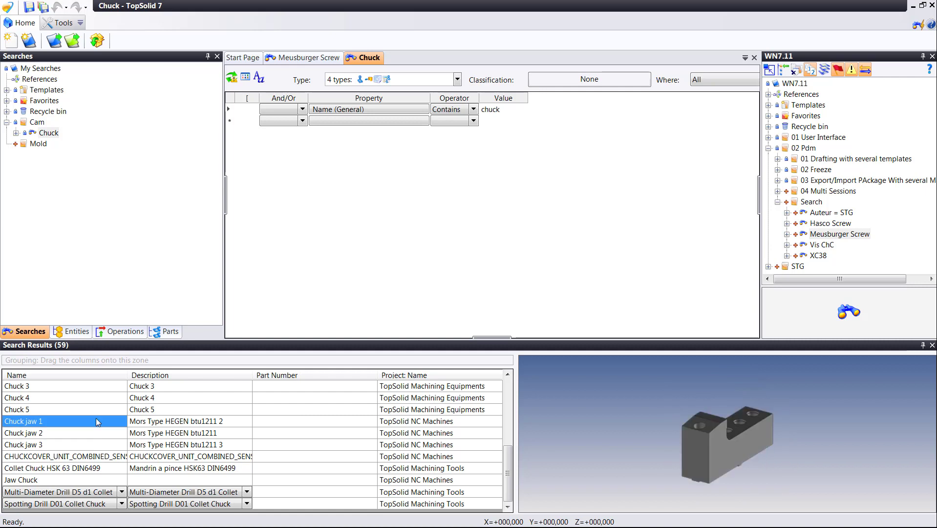
# Create a new search document in the Mold folder.
pyautogui.click(131, 240)
pyautogui.rightClick(37, 145)
pyautogui.click(66, 152)
pyautogui.doubleClick(309, 165)
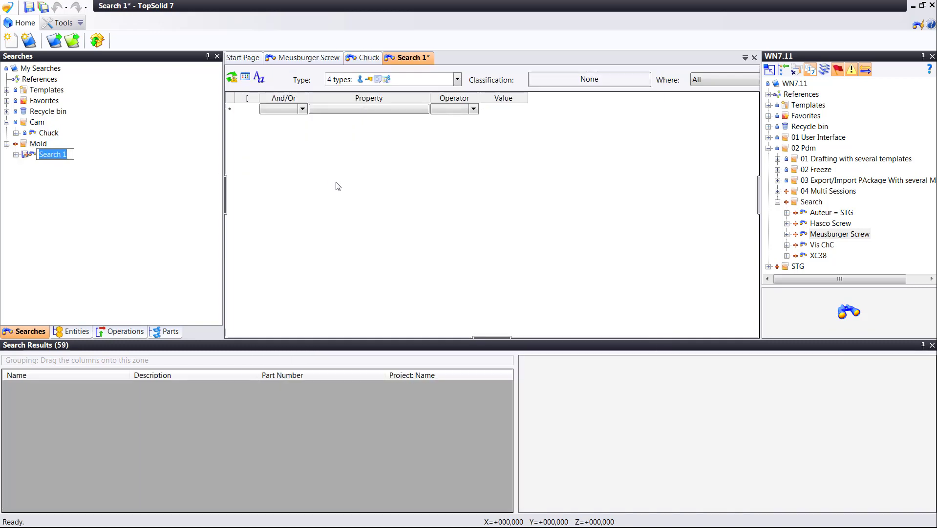
# Add a search criterion on the Function property of Slide, from the TopSolid Tooling functions under Components, Movement, Slides.
pyautogui.click(352, 111)
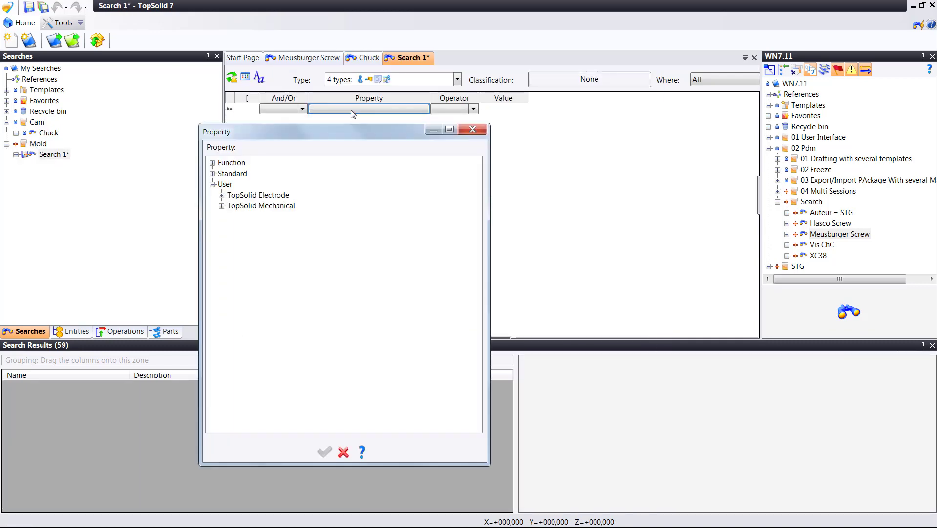
pyautogui.doubleClick(241, 166)
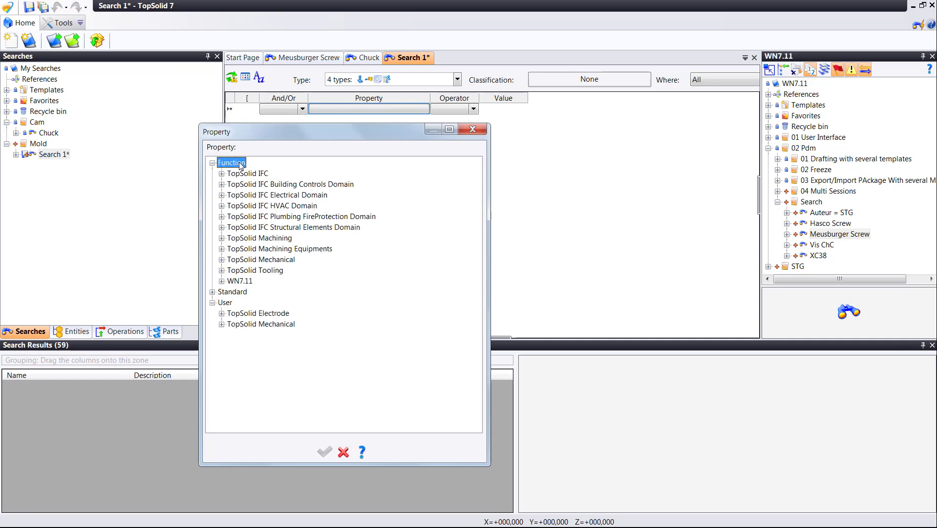
pyautogui.doubleClick(256, 271)
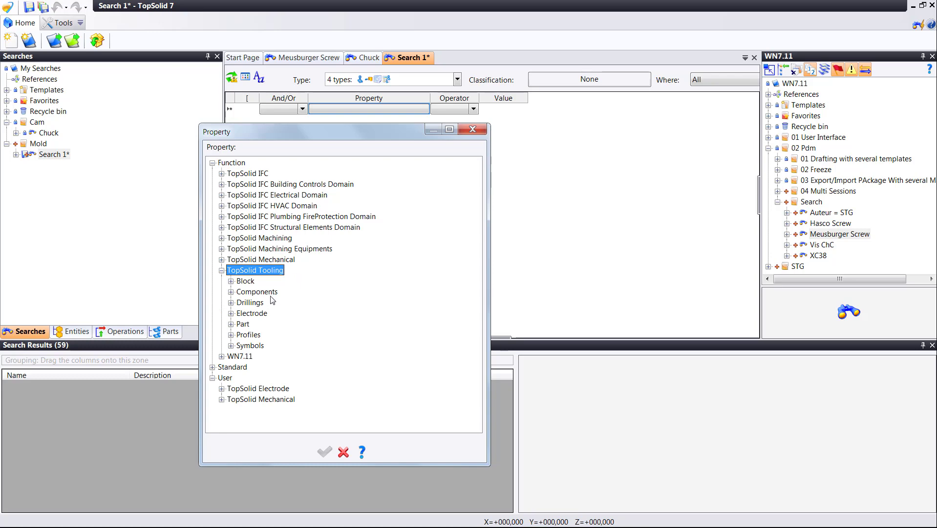
pyautogui.doubleClick(257, 292)
pyautogui.scroll(-1, 272, 296)
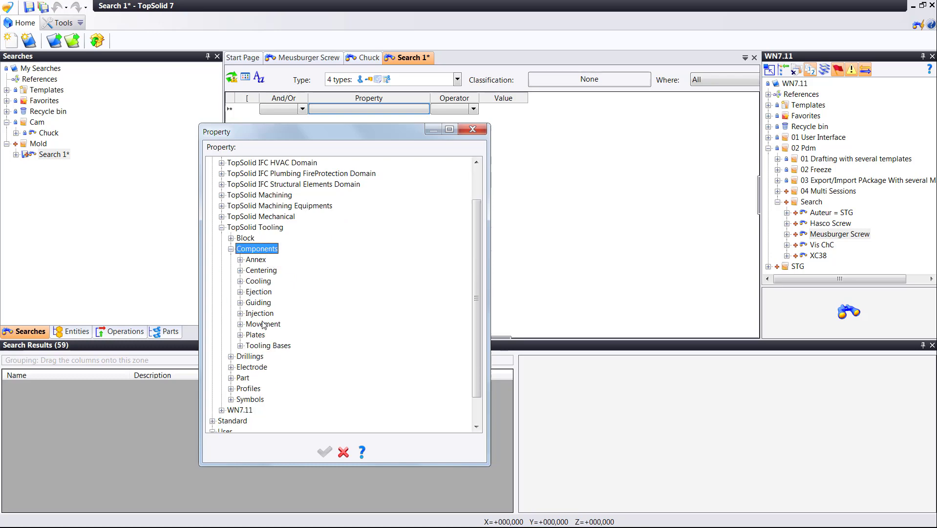
pyautogui.doubleClick(263, 345)
pyautogui.scroll(-4, 269, 331)
pyautogui.doubleClick(265, 292)
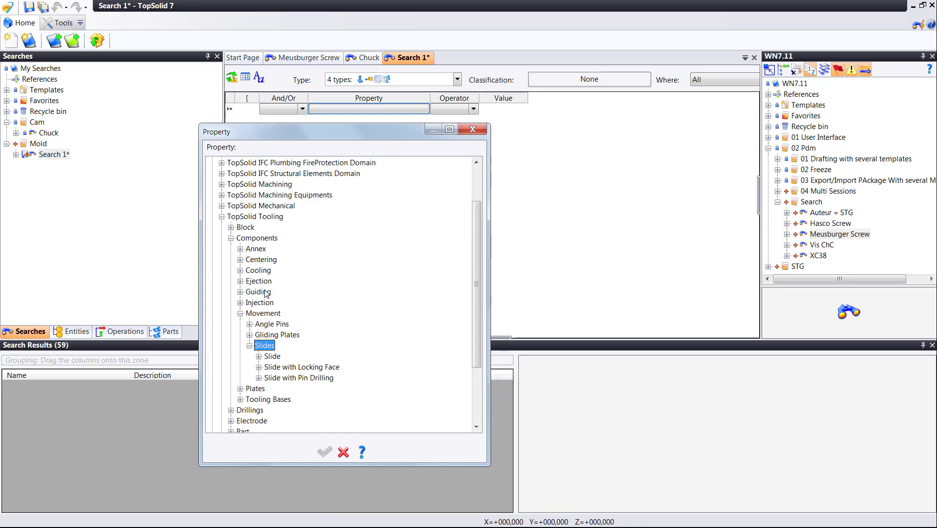
pyautogui.scroll(-4, 268, 296)
pyautogui.click(272, 271)
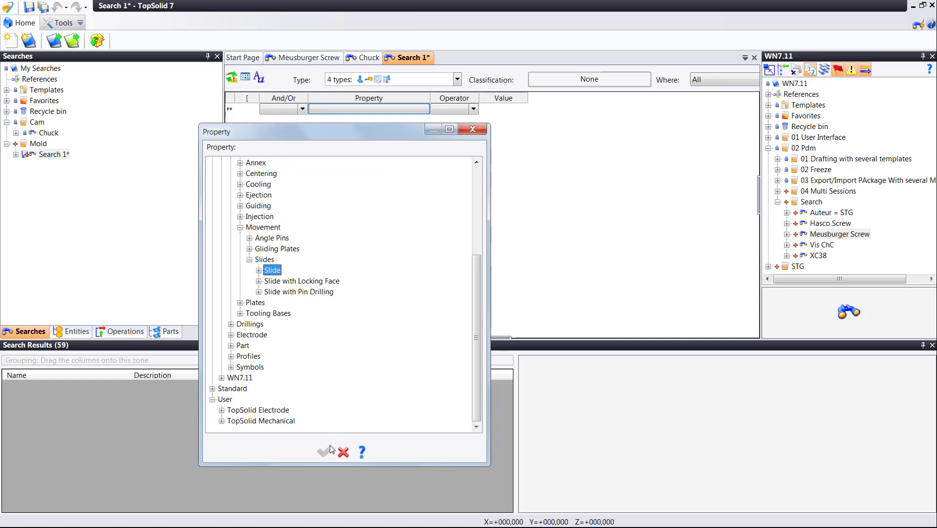
pyautogui.doubleClick(272, 270)
pyautogui.scroll(4, 274, 271)
pyautogui.scroll(-2, 281, 289)
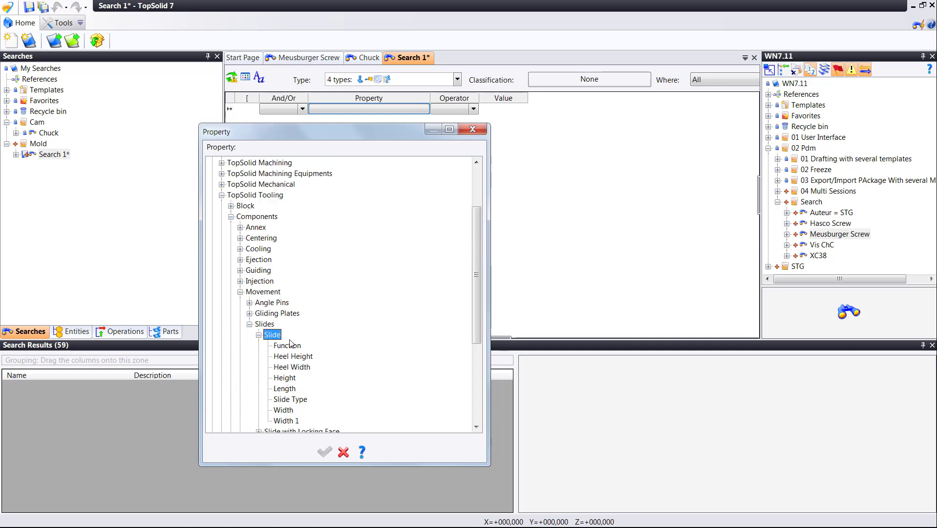
pyautogui.doubleClick(292, 346)
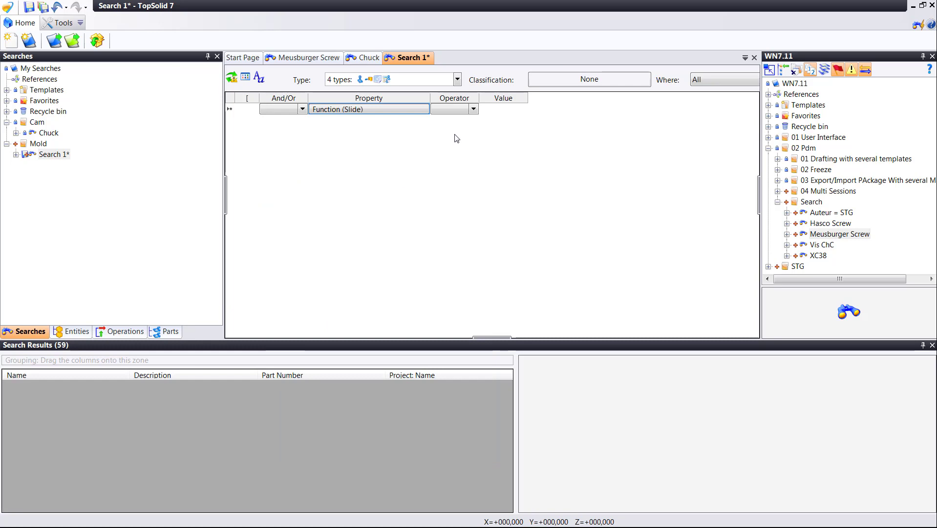
# Set the Function (Slide) criterion to Equals with the value Provided.
pyautogui.click(460, 110)
pyautogui.click(447, 121)
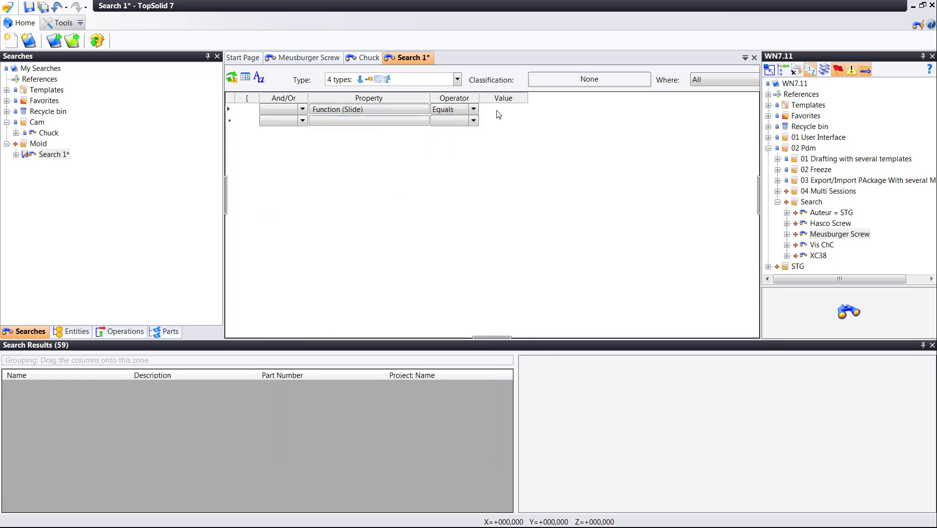
pyautogui.click(498, 110)
pyautogui.click(499, 113)
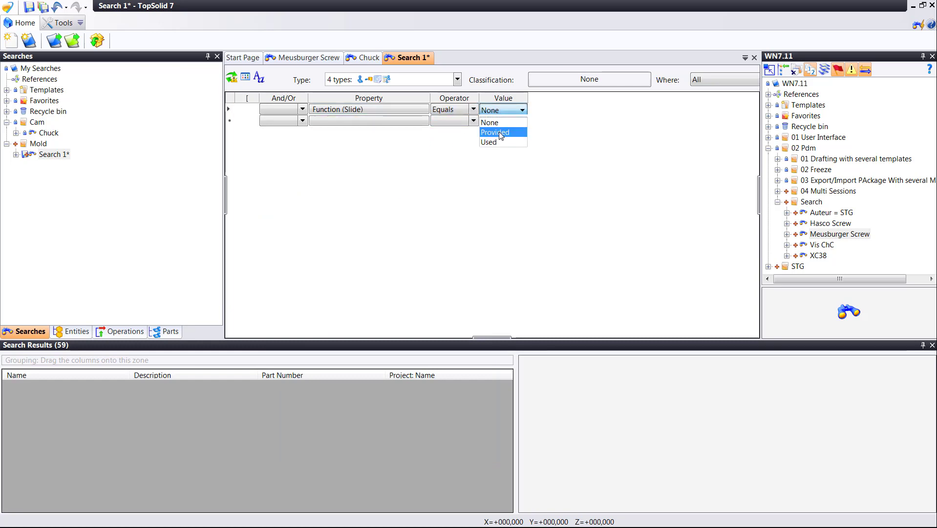
pyautogui.click(493, 131)
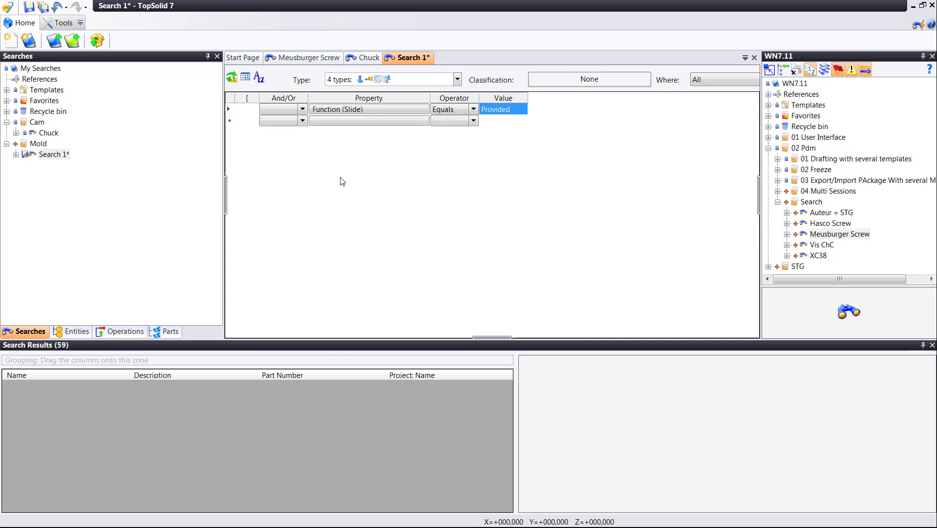
# Rename the new search document in the Mold folder as "Slide".
pyautogui.click(51, 157)
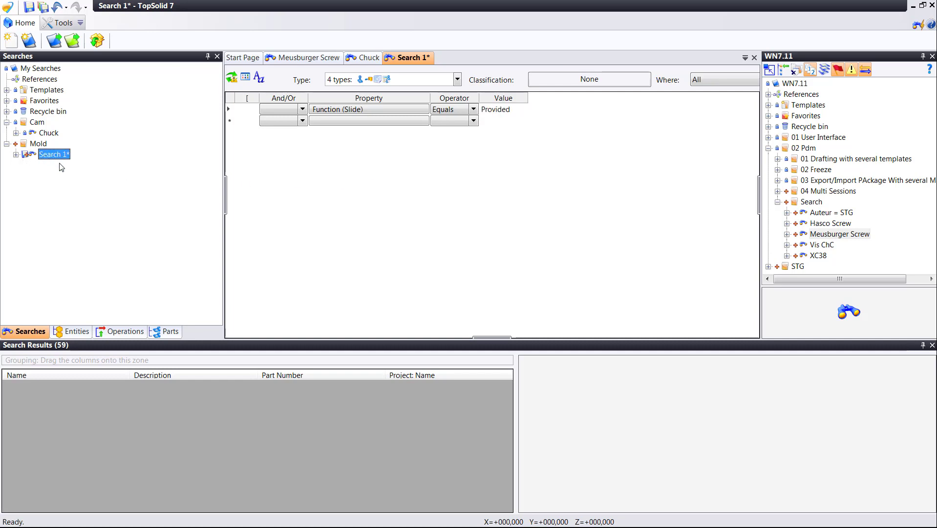
pyautogui.press('F2')
pyautogui.write('Slide')
pyautogui.press('Return')
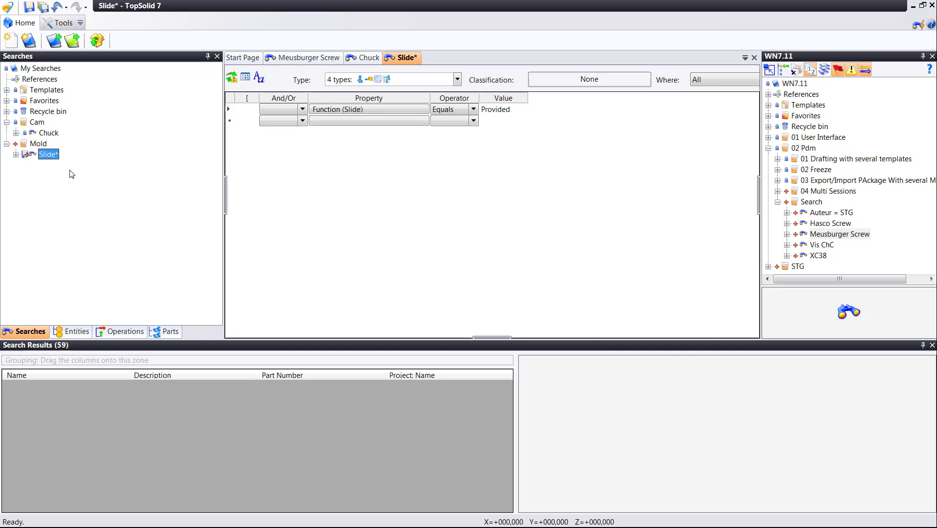
# Check in the Slide search document together with its Mold folder and run the search.
pyautogui.rightClick(54, 155)
pyautogui.click(87, 228)
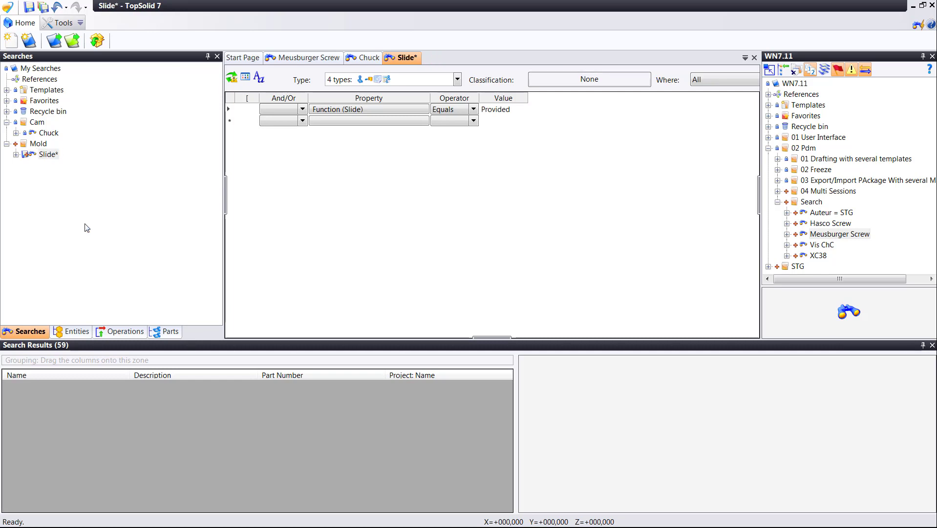
pyautogui.press('Return')
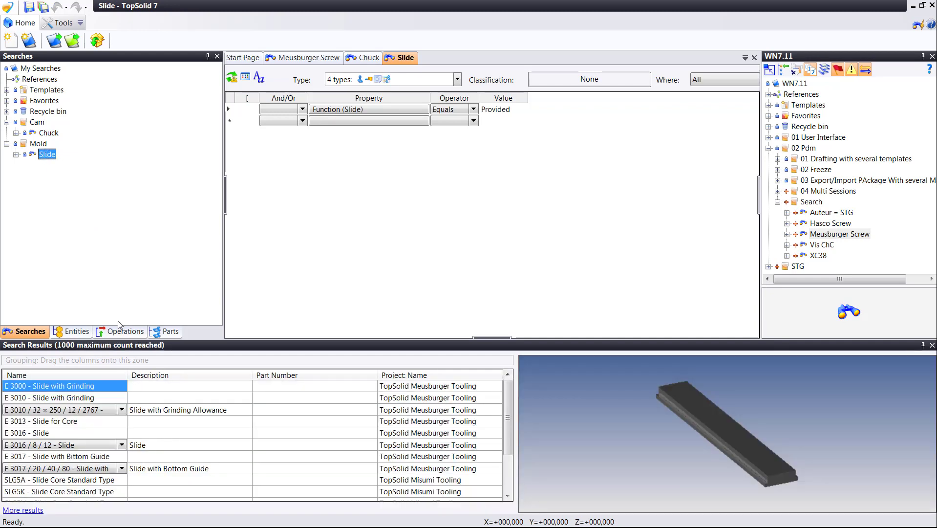
# Preview several Meusburger and Misumi slides in the Slide search results.
pyautogui.click(172, 402)
pyautogui.click(176, 414)
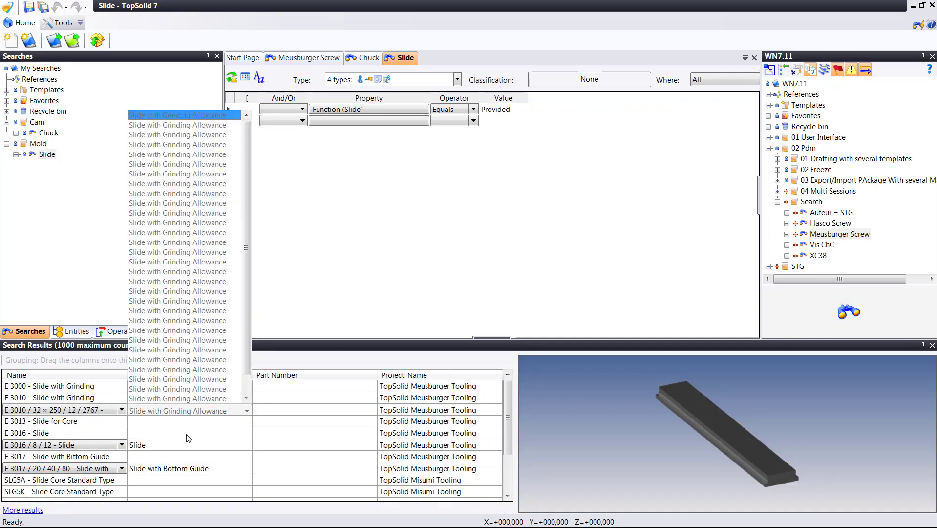
pyautogui.click(179, 442)
pyautogui.click(179, 468)
pyautogui.click(177, 463)
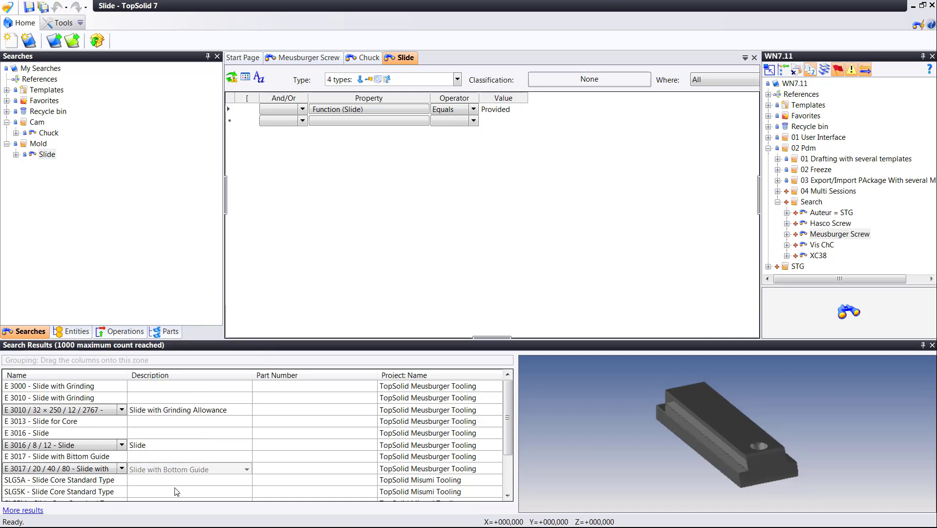
pyautogui.click(173, 488)
pyautogui.scroll(-2, 173, 485)
pyautogui.scroll(2, 185, 471)
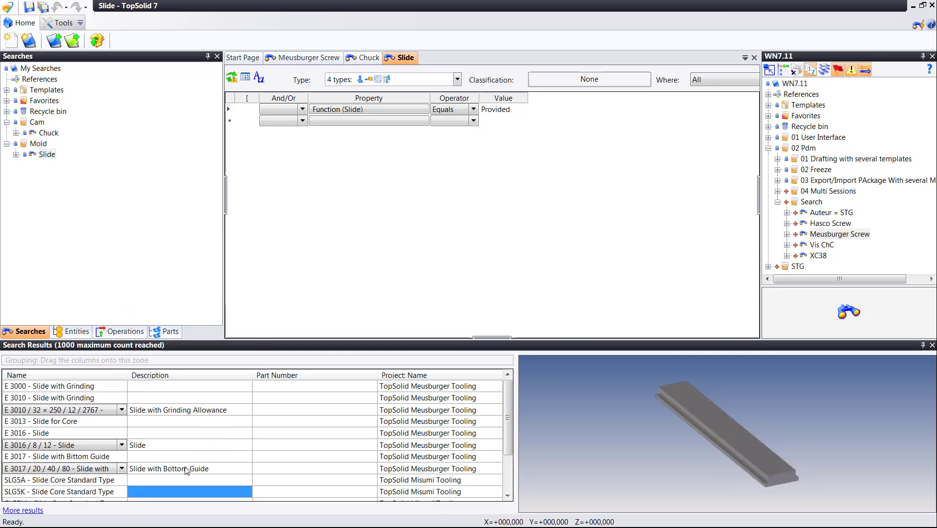
# Group the search results by Project: Name and display the TopSolid Misumi Tooling group.
pyautogui.moveTo(394, 376); pyautogui.dragTo(369, 360)
pyautogui.click(52, 387)
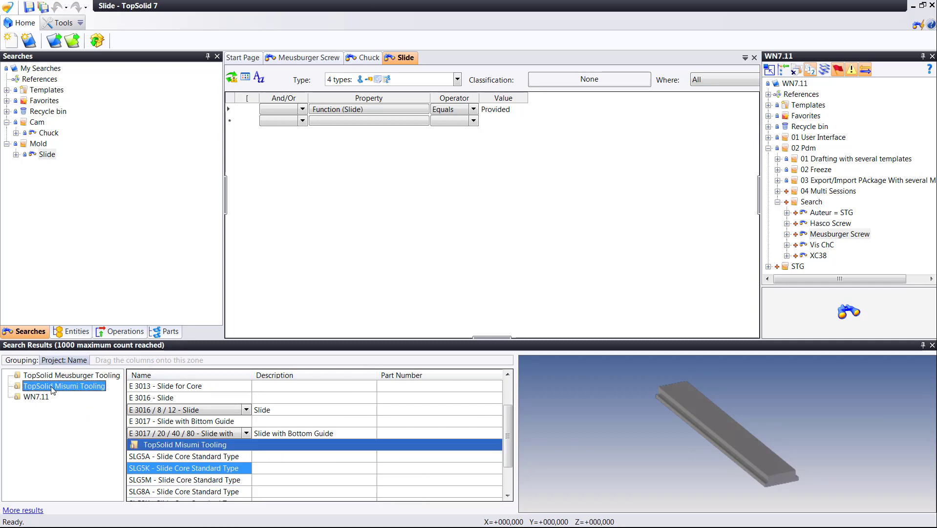
pyautogui.click(68, 378)
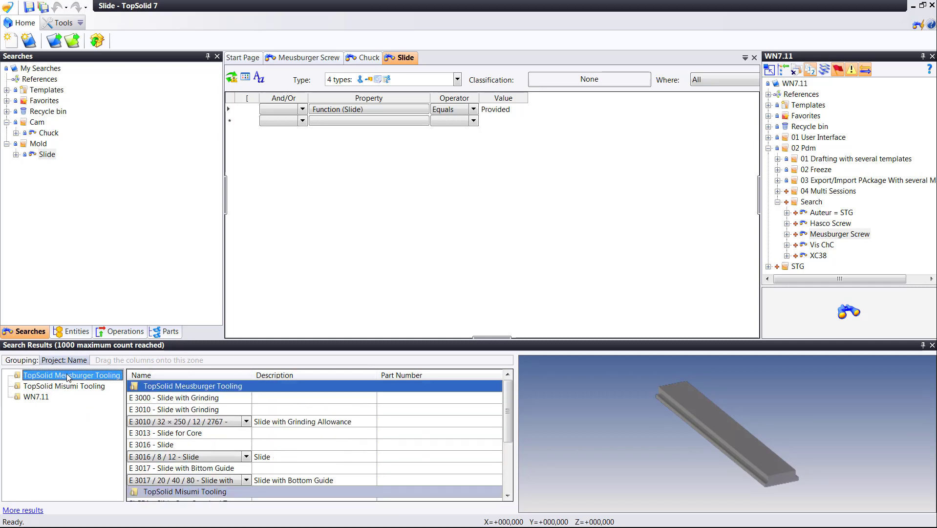
pyautogui.click(74, 386)
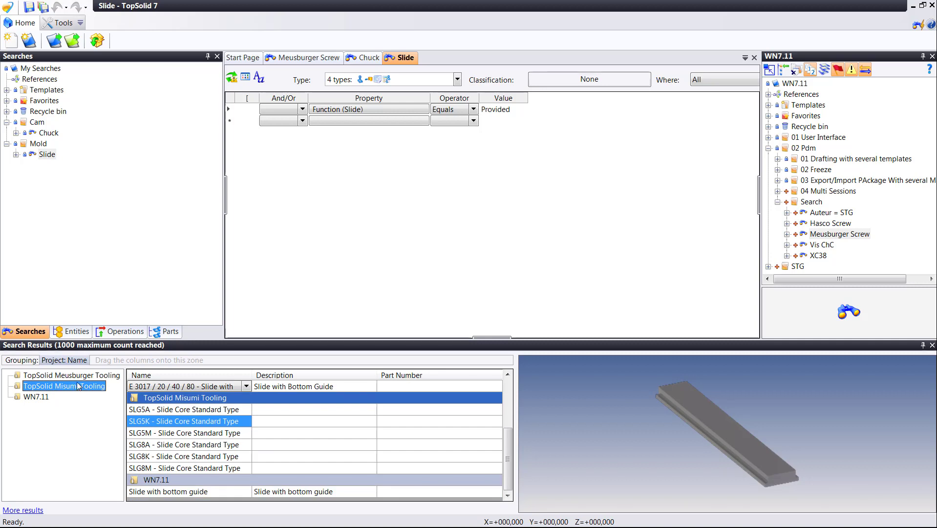
# Preview individual slides in the TopSolid Misumi Tooling and TopSolid Meusburger Tooling groups, including E 3013 - Slide for Core.
pyautogui.click(178, 409)
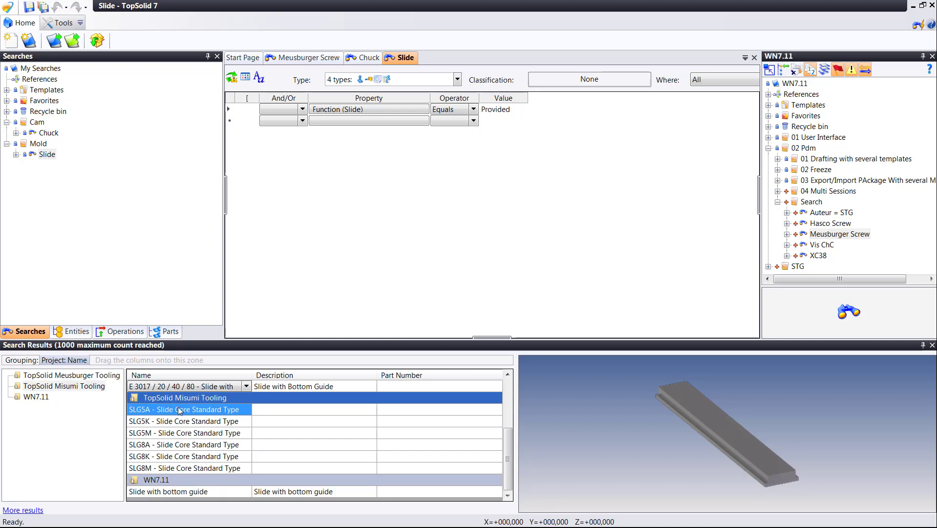
pyautogui.click(180, 420)
pyautogui.click(183, 433)
pyautogui.click(183, 445)
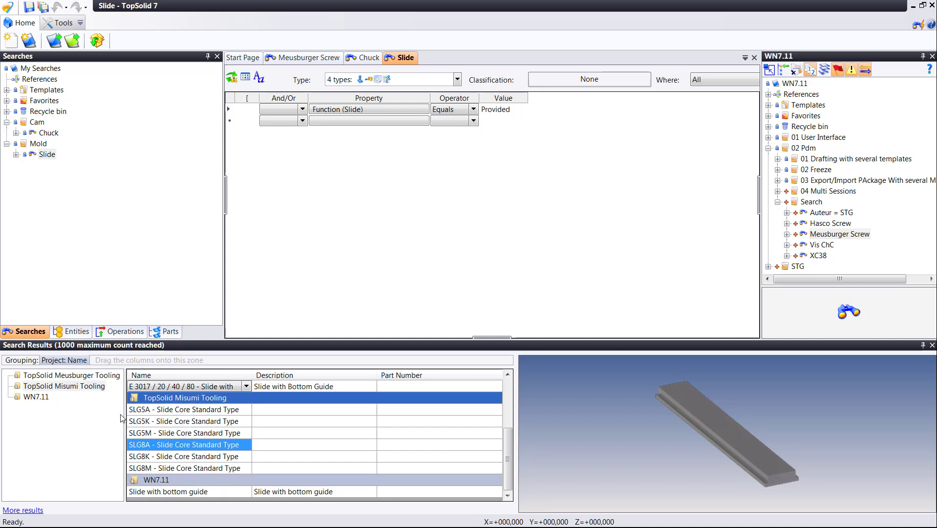
pyautogui.click(89, 377)
pyautogui.click(195, 401)
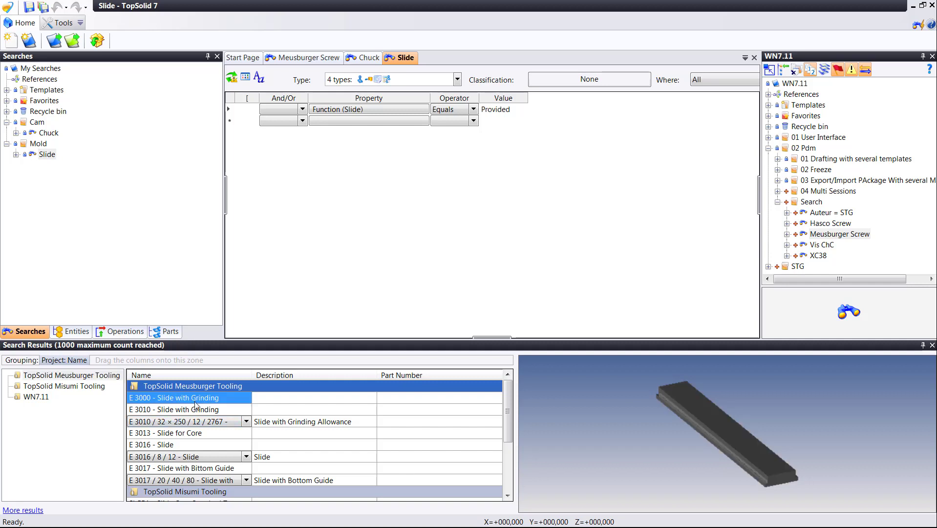
pyautogui.click(197, 410)
pyautogui.click(188, 433)
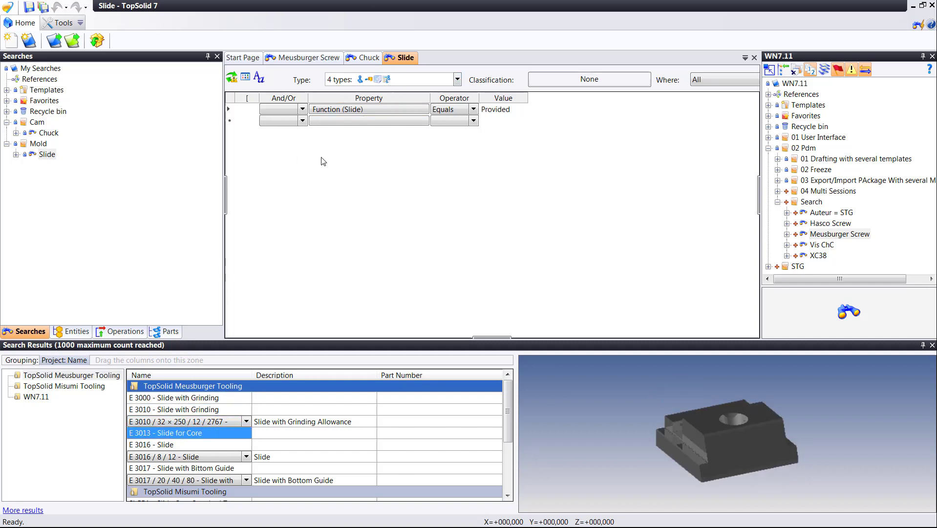
# Copy the Hasco Screw and Meusburger Screw searches from the project's Search folder into the Mold folder of My Searches.
pyautogui.click(831, 224)
pyautogui.keyDown('shift'); pyautogui.click(831, 234); pyautogui.keyUp('shift')
pyautogui.rightClick(831, 235)
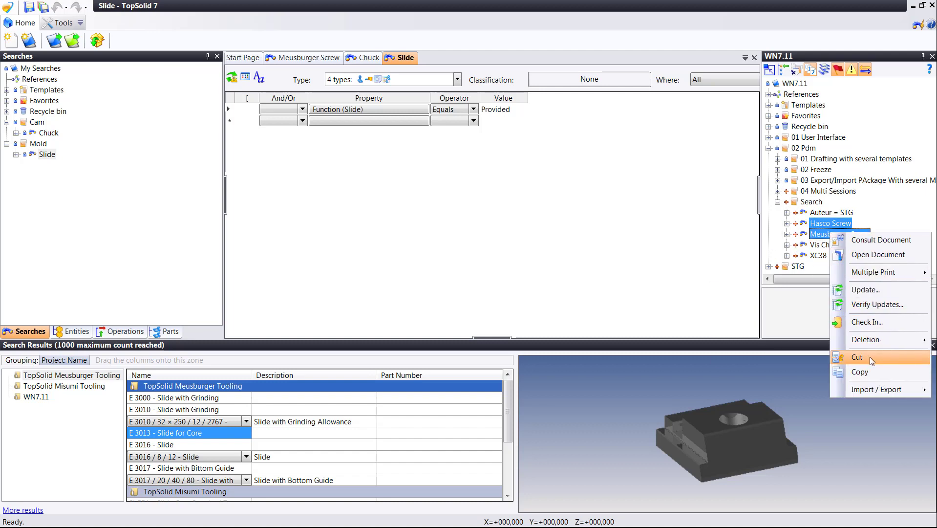
pyautogui.click(858, 358)
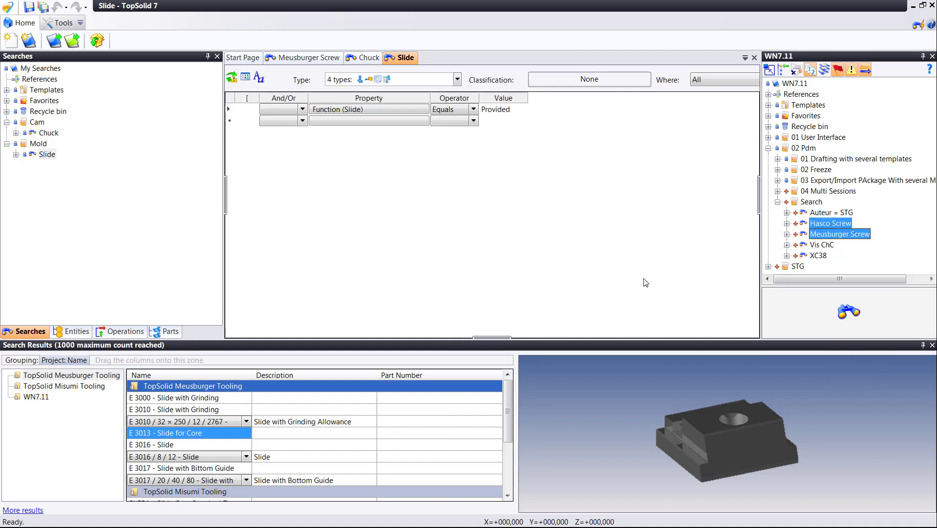
pyautogui.rightClick(39, 145)
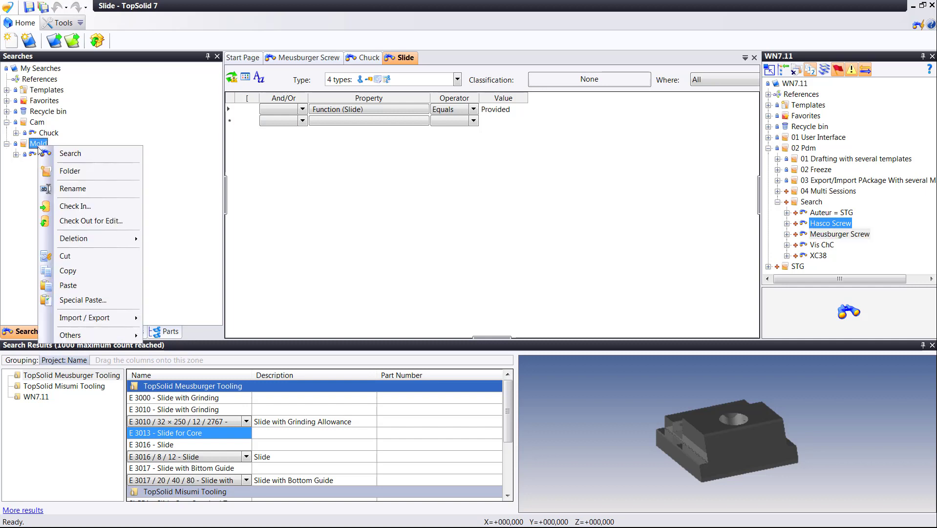
pyautogui.click(83, 300)
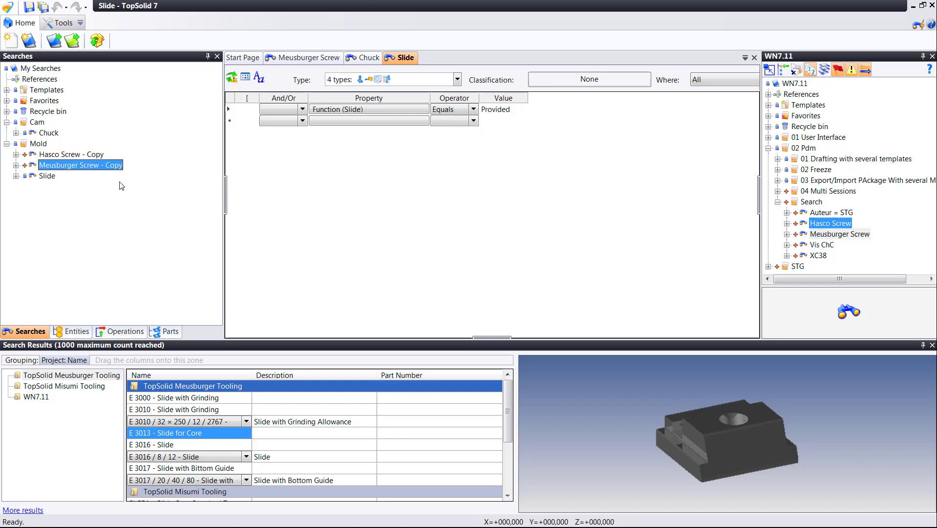
# Rename the copied Hasco search in the Mold folder as Hasco Screw.
pyautogui.click(88, 156)
pyautogui.click(87, 157)
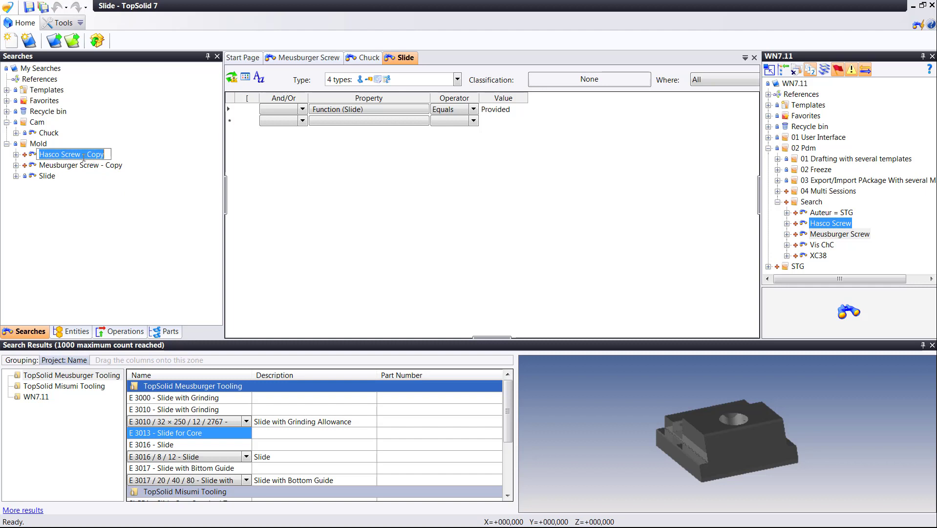
pyautogui.moveTo(84, 157); pyautogui.dragTo(168, 162)
pyautogui.press('BackSpace')
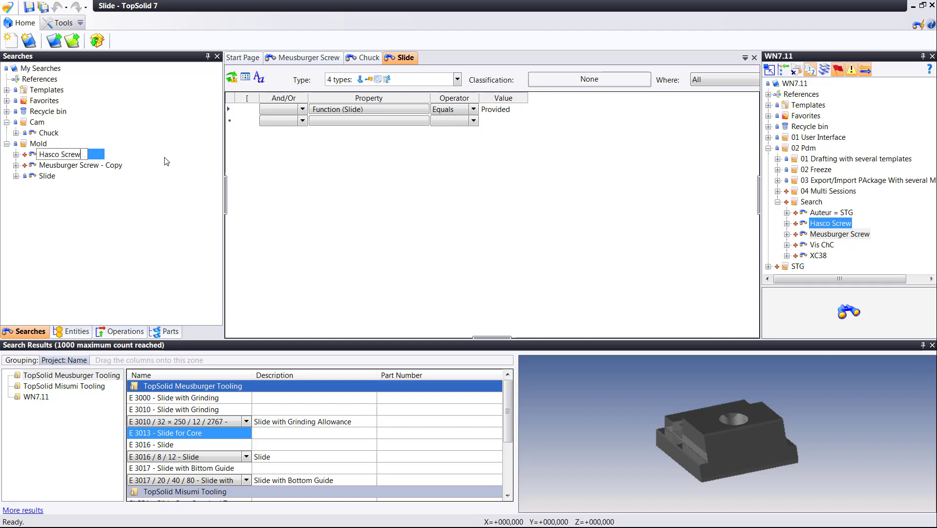
pyautogui.press('Return')
# Rename the copied Meusburger search in the Mold folder as Meusburger Screw.
pyautogui.click(109, 168)
pyautogui.click(109, 168)
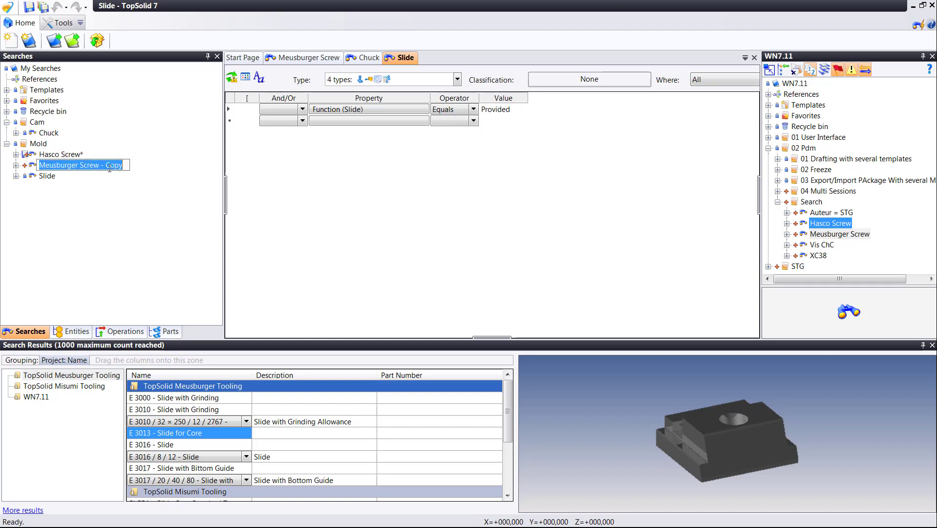
pyautogui.moveTo(100, 165); pyautogui.dragTo(179, 170)
pyautogui.press('BackSpace')
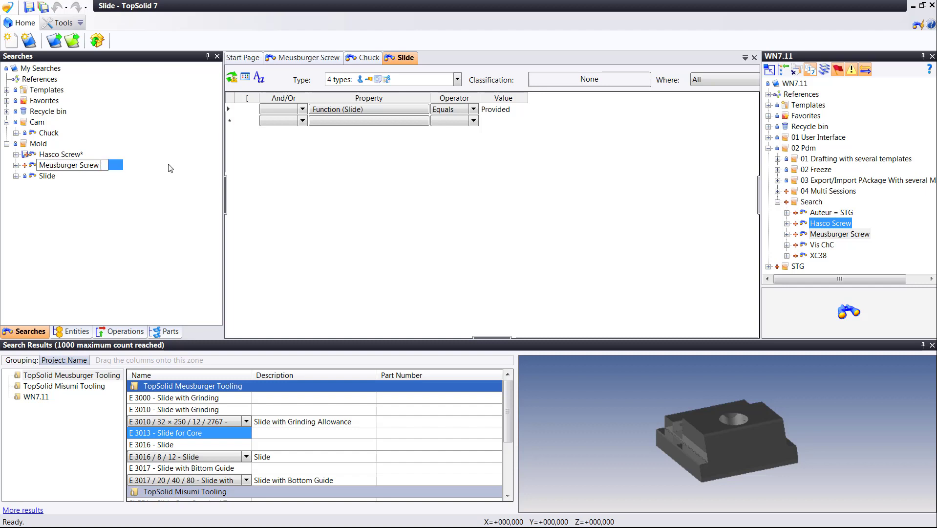
pyautogui.press('Return')
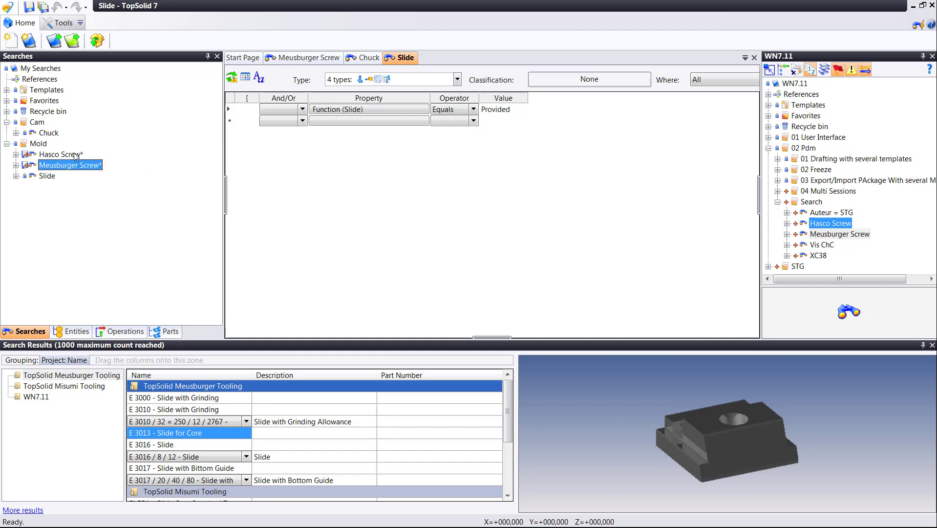
# Check in the Mold folder with its two renamed screw searches.
pyautogui.rightClick(40, 144)
pyautogui.click(69, 204)
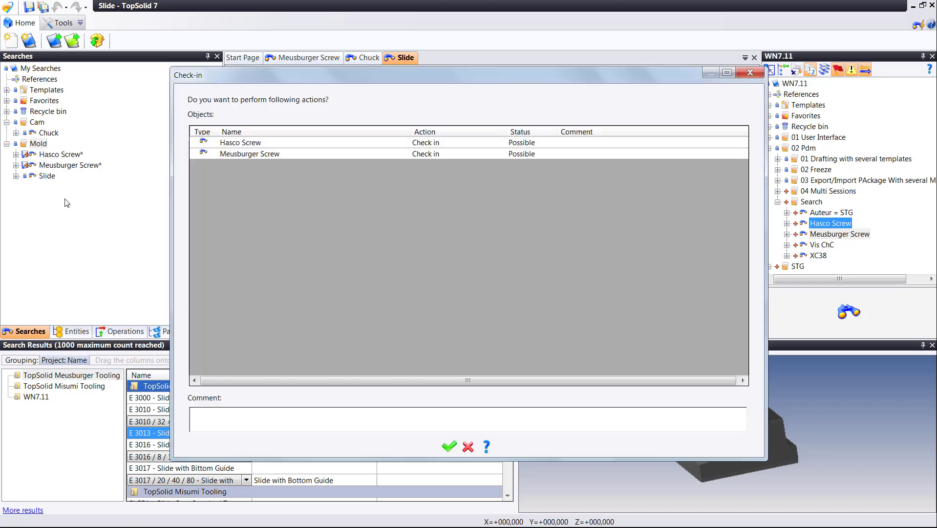
pyautogui.press('Return')
# Display the results of the personal Chuck, Hasco Screw and Meusburger Screw searches one after another.
pyautogui.click(49, 133)
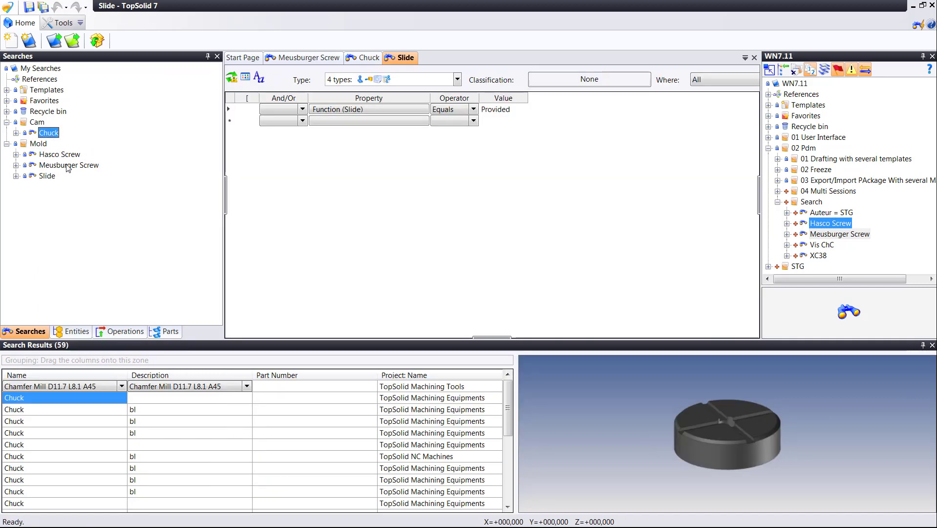
pyautogui.click(63, 155)
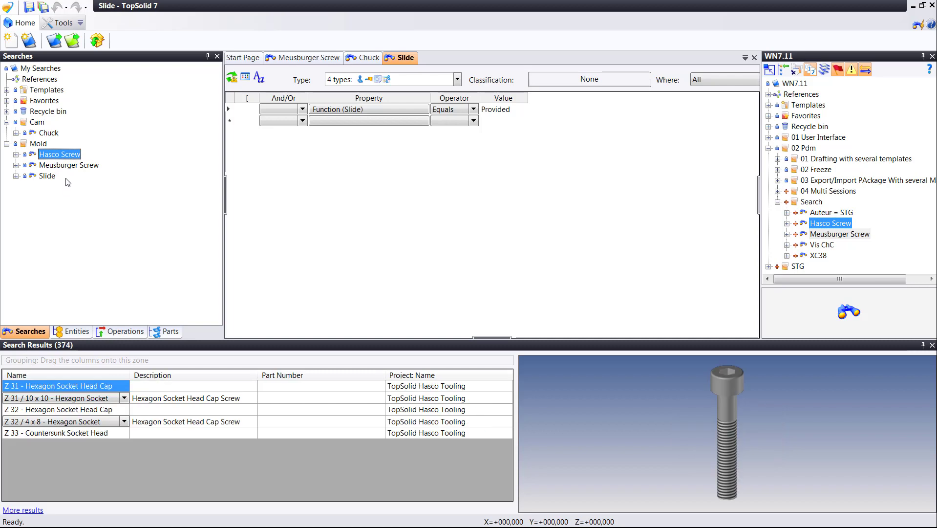
pyautogui.click(68, 165)
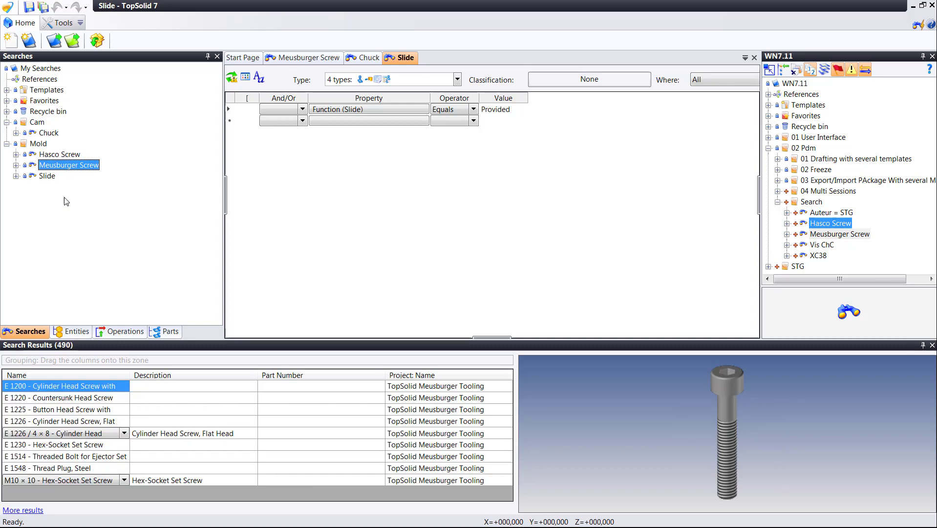
# Run the personal Slide search and group its results by Project: Name, viewing the TopSolid Misumi Tooling and TopSolid Meusburger Tooling groups.
pyautogui.click(49, 177)
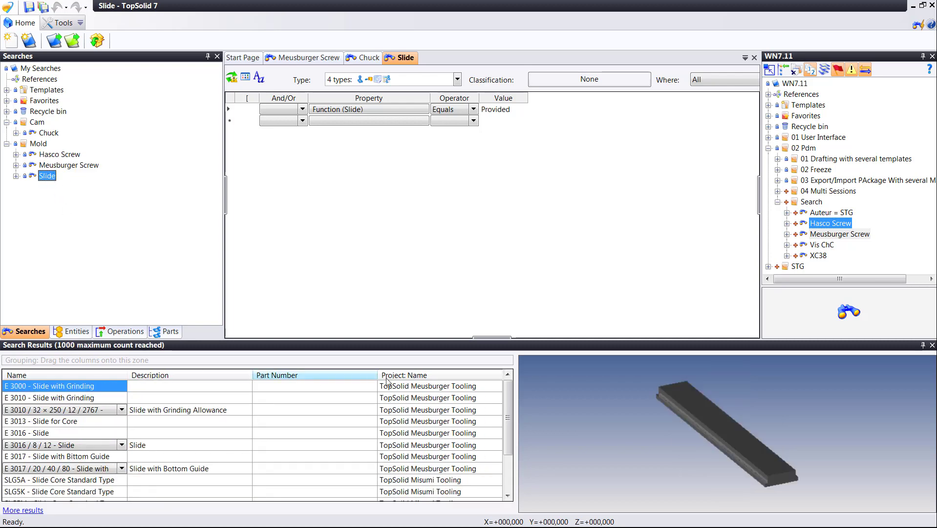
pyautogui.moveTo(387, 381); pyautogui.dragTo(410, 362)
pyautogui.click(49, 386)
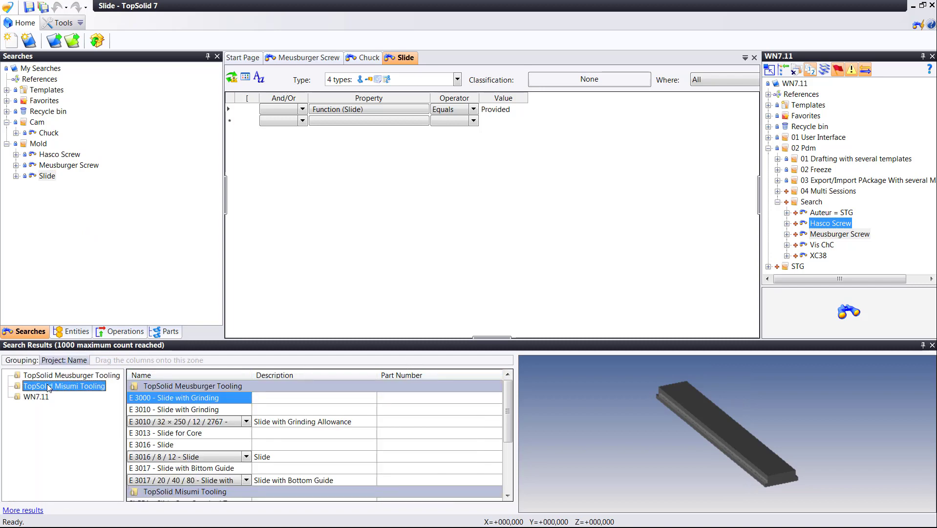
pyautogui.click(62, 375)
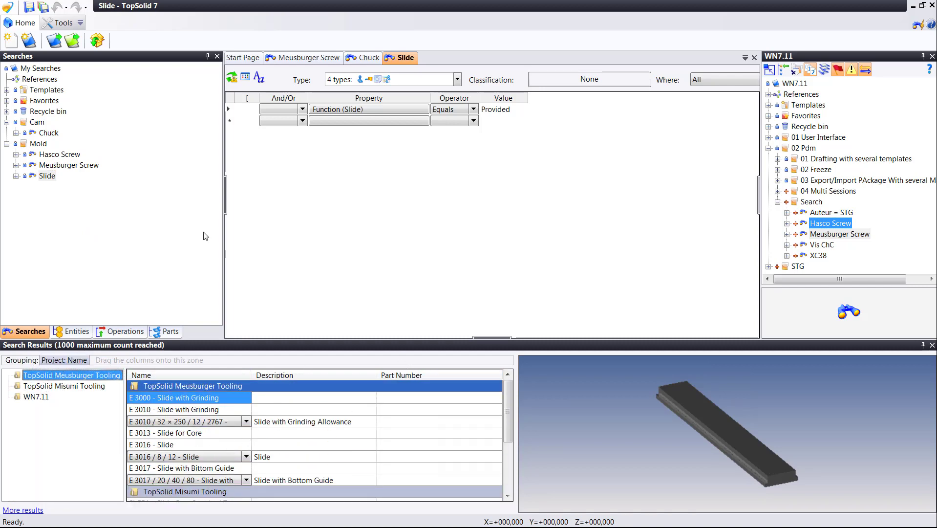
# Display the personal Meusburger Screw search results and close the open Slide, Chuck and Meusburger Screw documents.
pyautogui.click(86, 166)
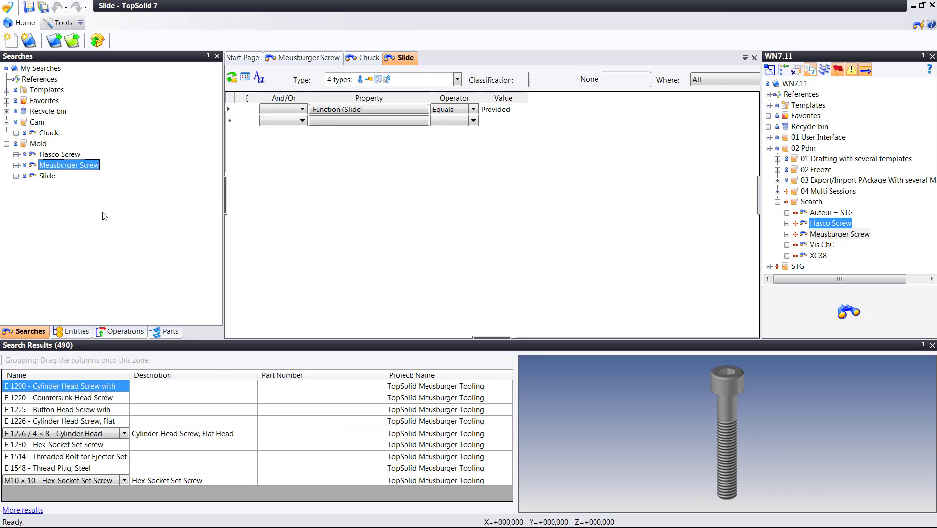
pyautogui.middleClick(402, 58)
pyautogui.middleClick(367, 59)
pyautogui.middleClick(331, 58)
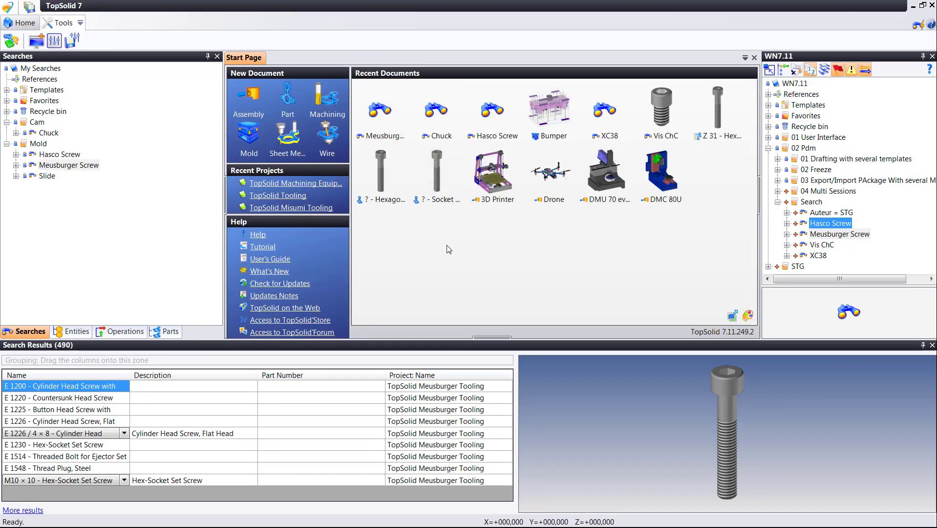